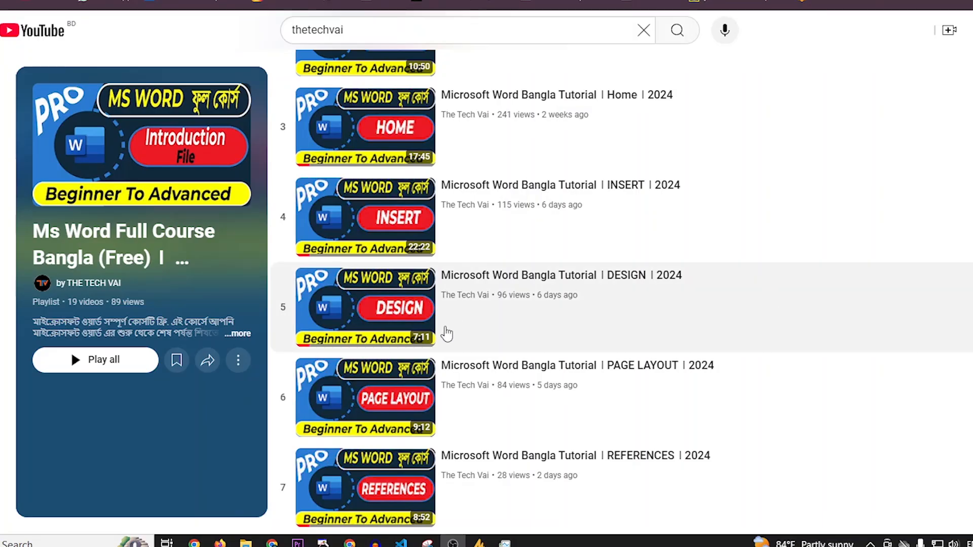
scroll(446, 333, up, 1)
scroll(446, 333, down, 3)
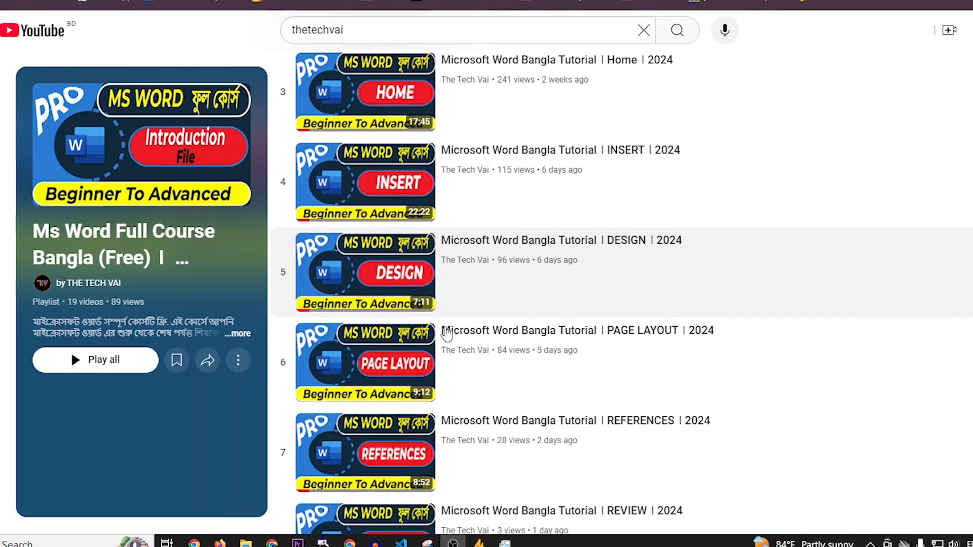
scroll(446, 333, up, 4)
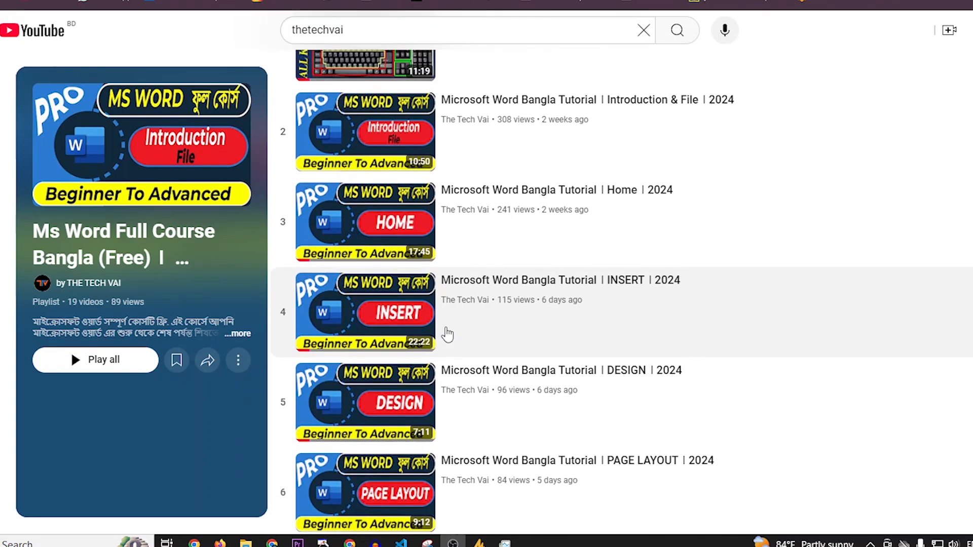
scroll(446, 333, down, 3)
scroll(446, 333, up, 1)
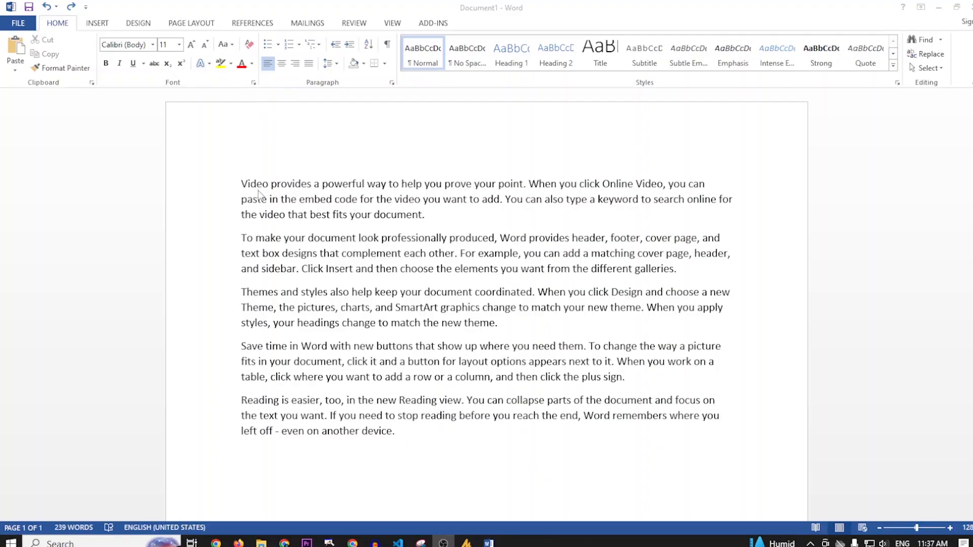
Set the font of "When you click Online Video, you can" in the first paragraph to Times New Roman
scroll(354, 305, down, 1)
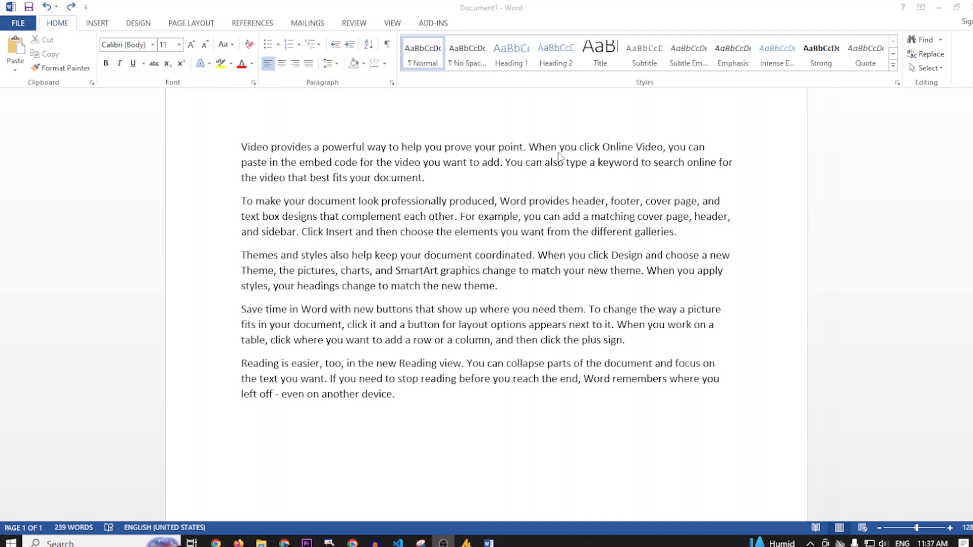
click(536, 148)
drag(528, 148, 708, 148)
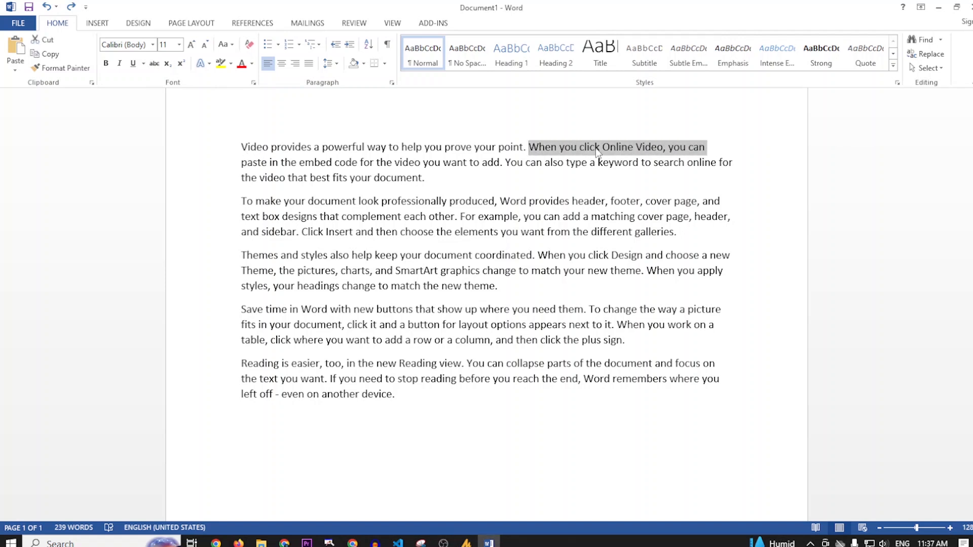
click(152, 47)
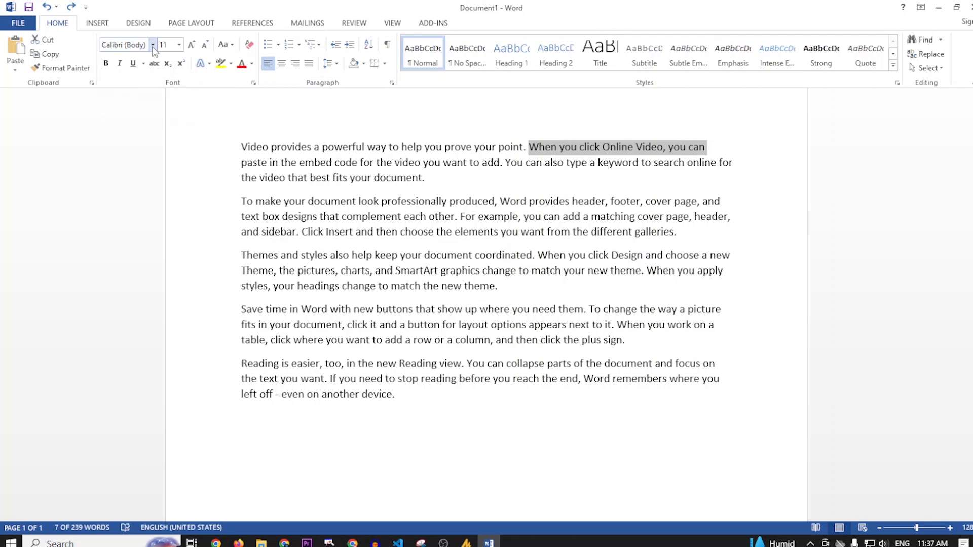
scroll(194, 320, down, 5)
scroll(194, 320, down, 1)
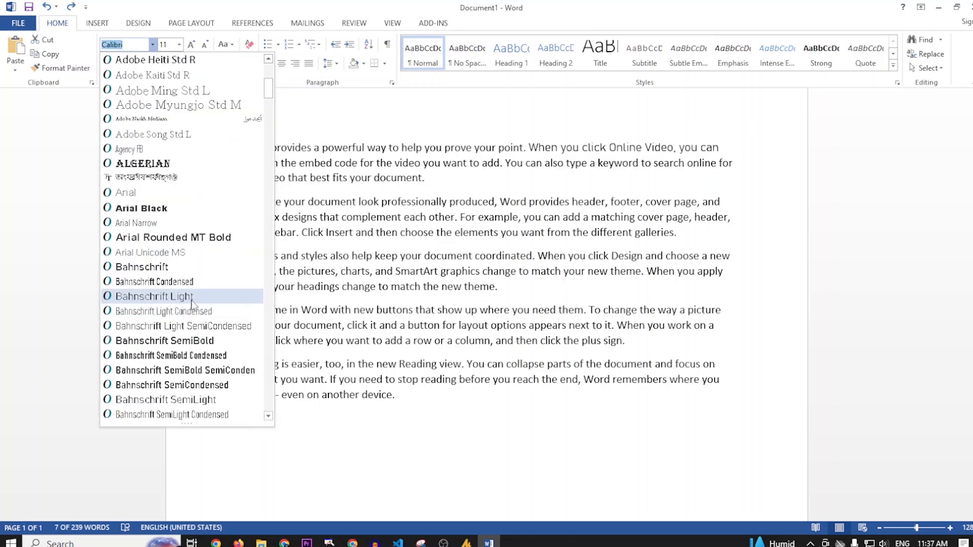
scroll(187, 266, down, 3)
scroll(187, 268, down, 7)
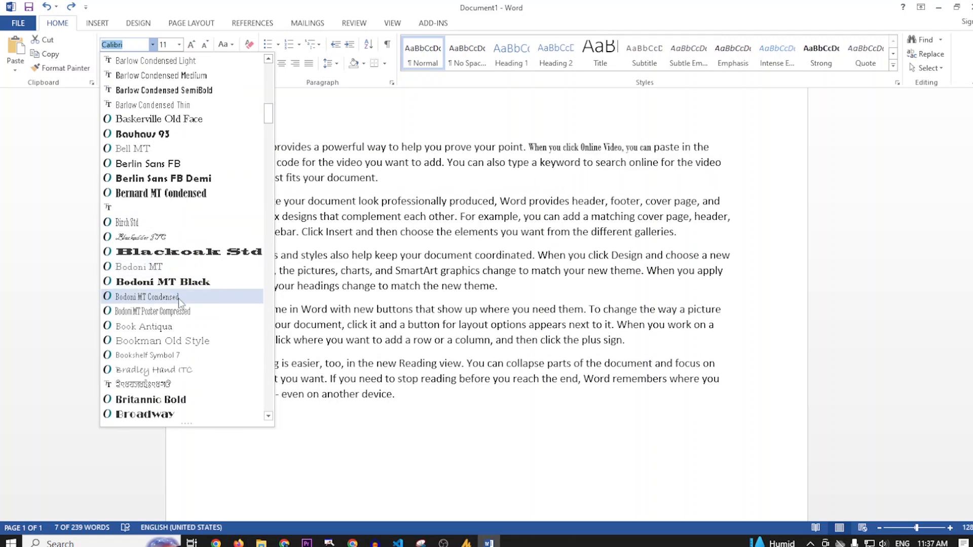
scroll(175, 307, down, 2)
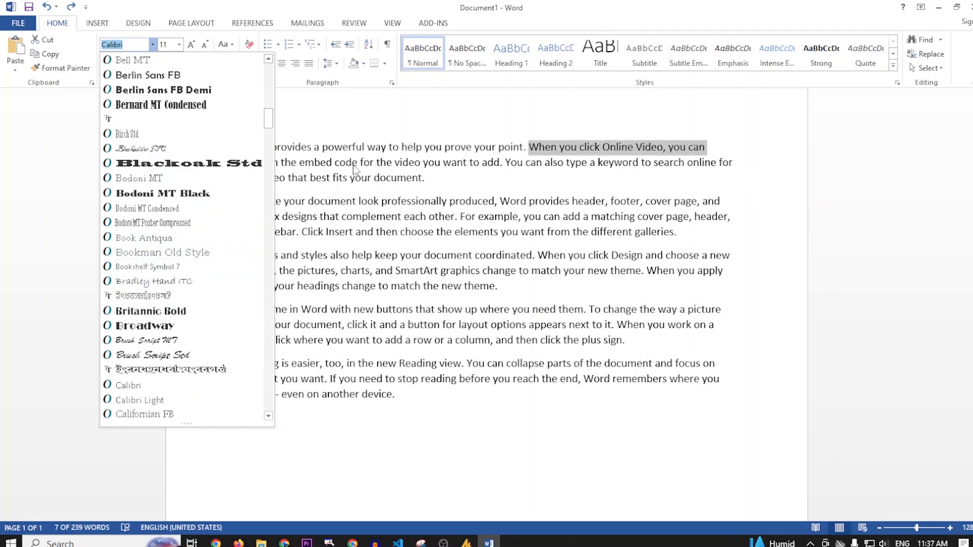
scroll(172, 330, up, 10)
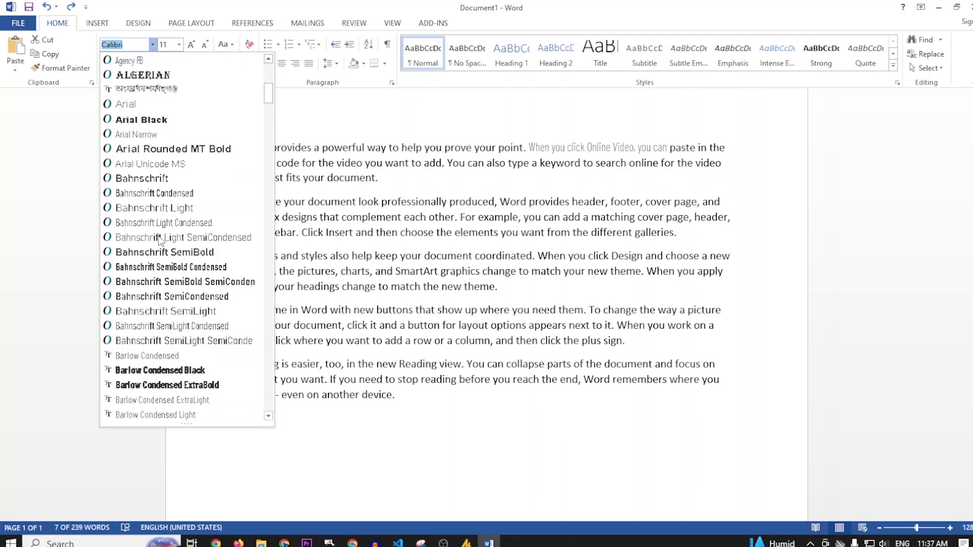
scroll(160, 241, up, 8)
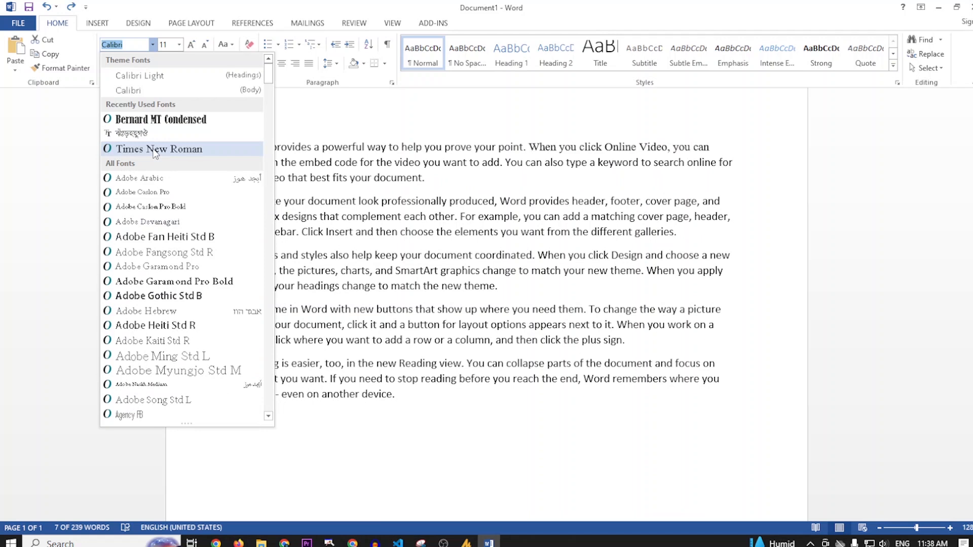
click(155, 151)
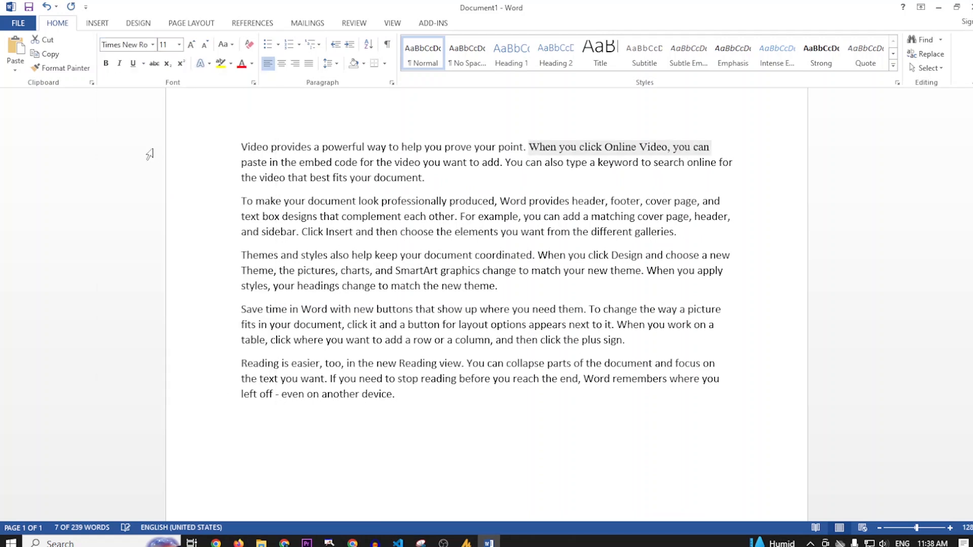
Try a font size of 110 on the selected phrase, and undo it
click(180, 45)
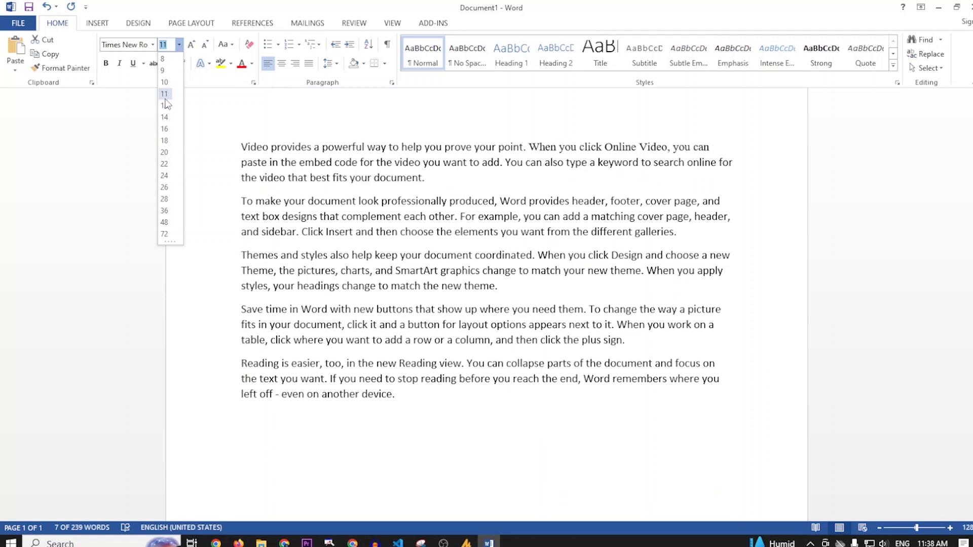
click(215, 138)
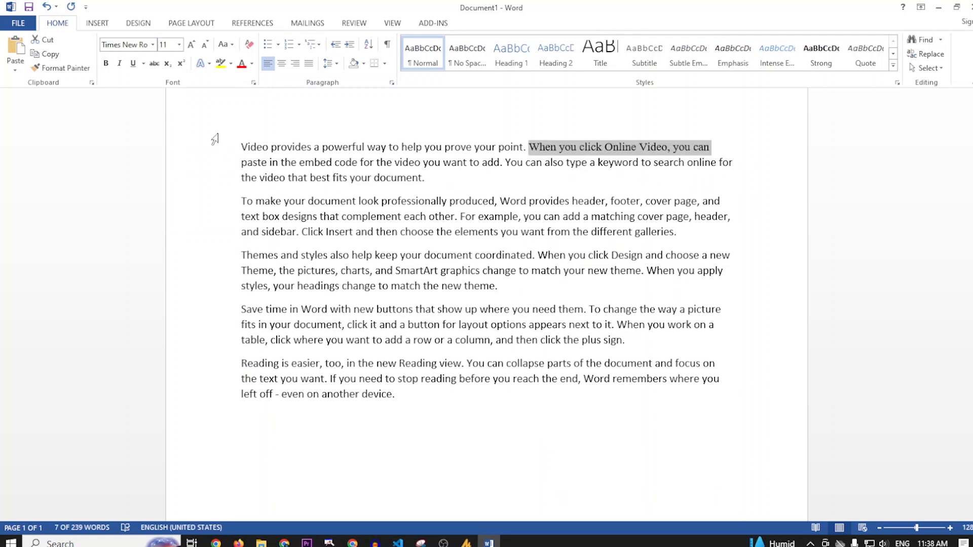
click(179, 45)
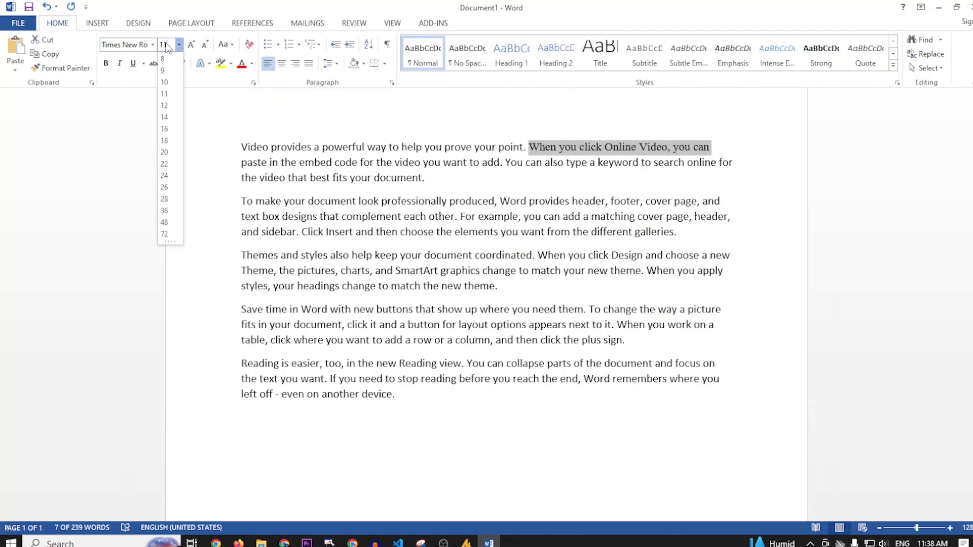
text(0)
key(Return)
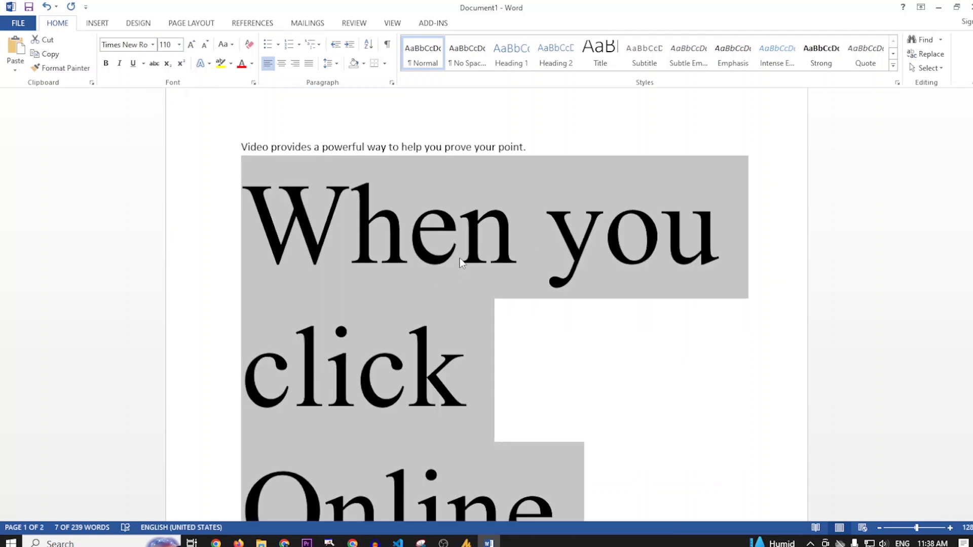
key(ctrl+z)
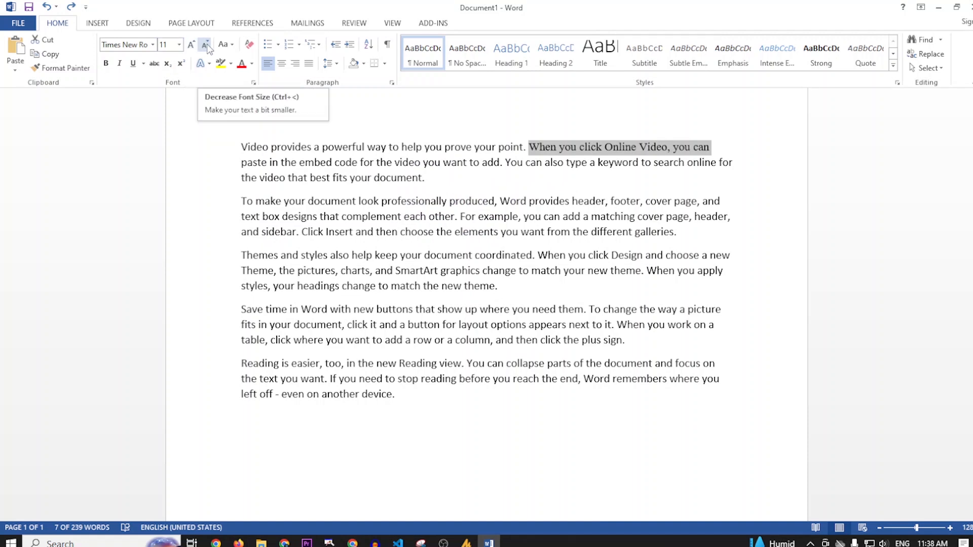
Increase the selected phrase's font size step by step to 28
click(179, 44)
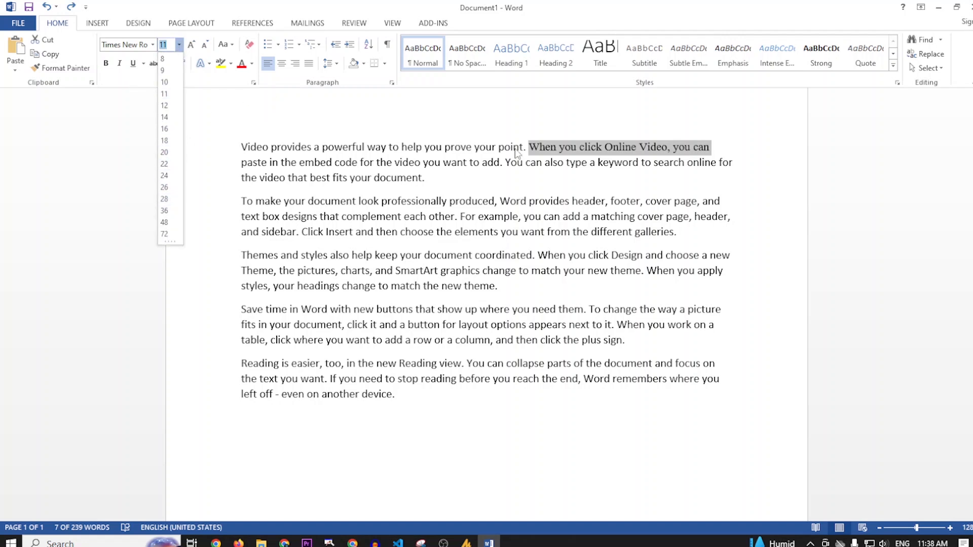
click(192, 44)
click(191, 44)
click(191, 45)
click(191, 45)
click(191, 45)
click(191, 44)
click(191, 45)
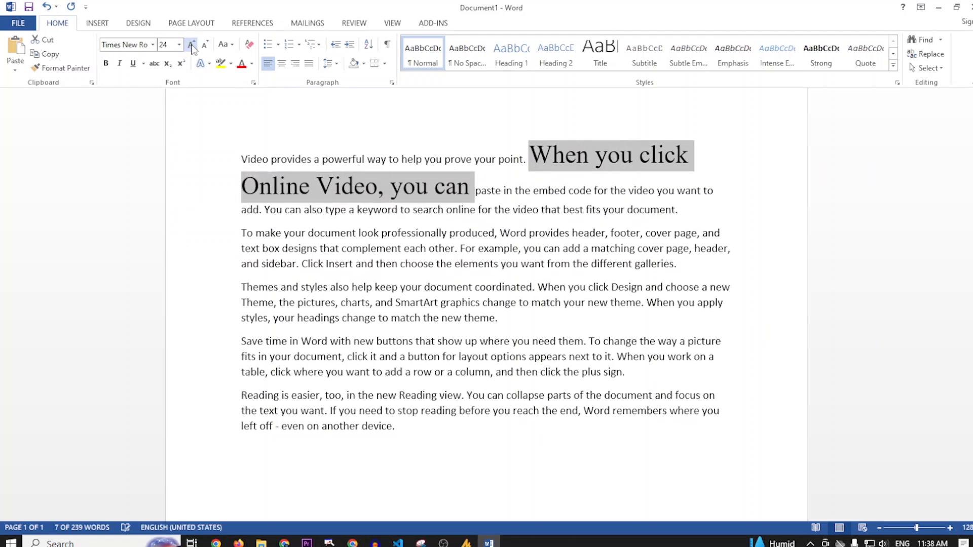
click(191, 45)
click(191, 44)
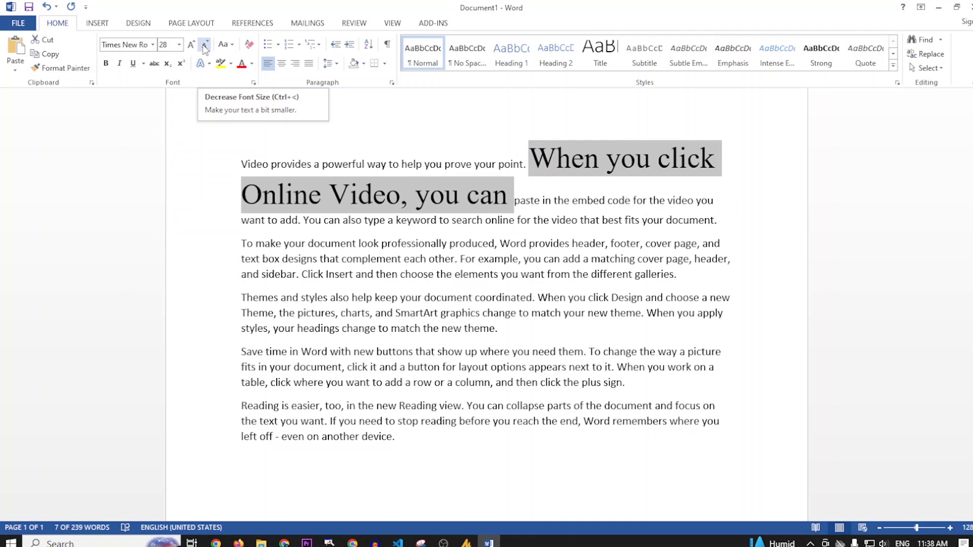
Reduce the selected phrase's font size step by step, ending at 12, and deselect the phrase
click(205, 46)
click(206, 47)
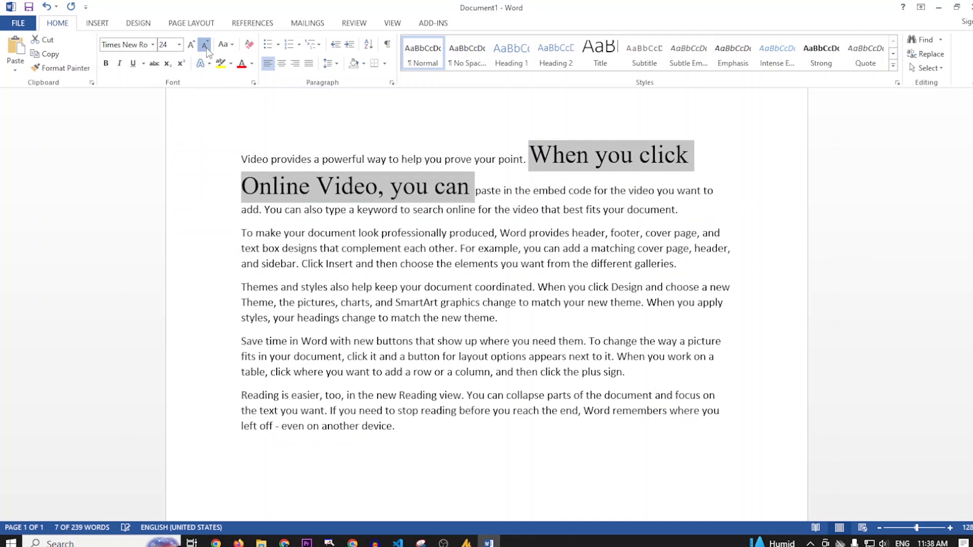
click(205, 47)
click(206, 47)
click(205, 47)
click(205, 46)
click(205, 46)
click(206, 46)
click(206, 47)
click(205, 47)
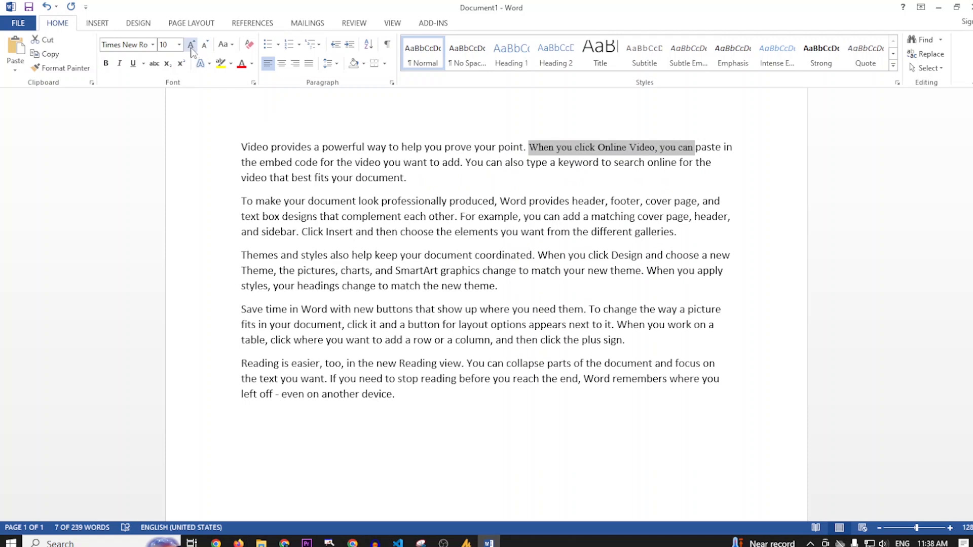
click(191, 47)
click(191, 47)
click(191, 47)
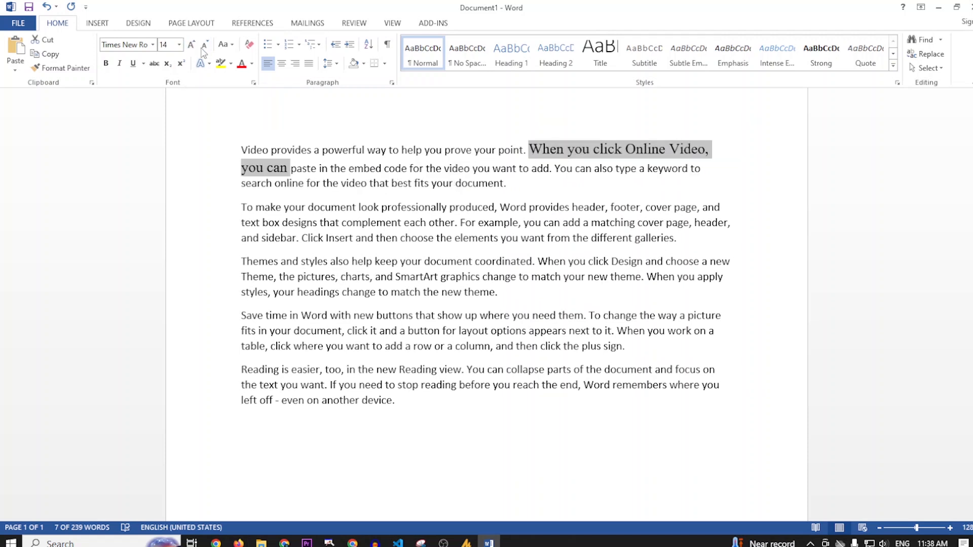
click(206, 48)
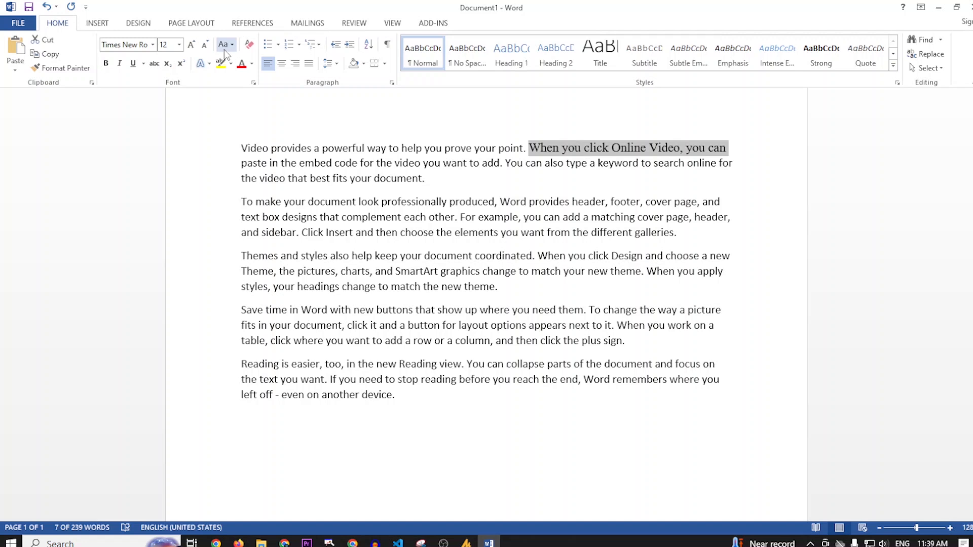
click(657, 276)
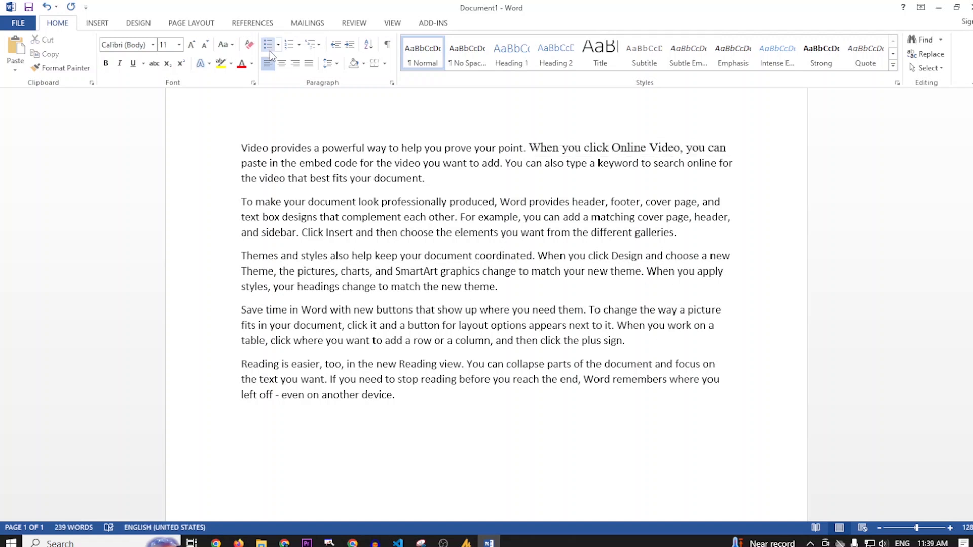
click(228, 46)
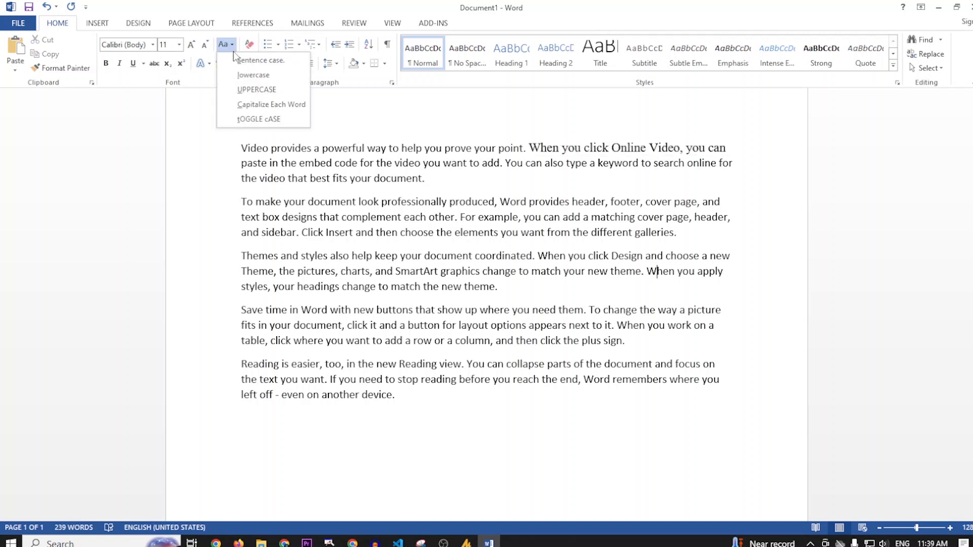
click(436, 180)
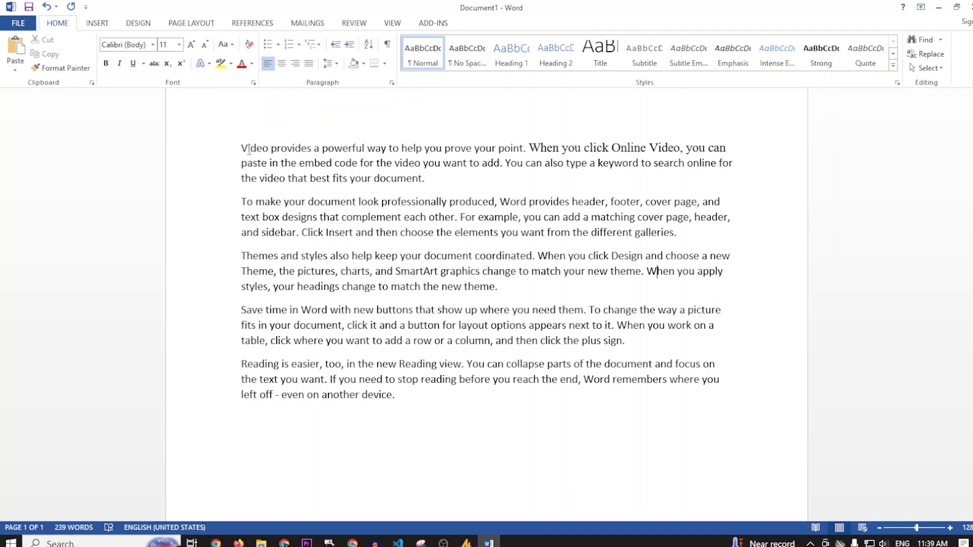
drag(249, 148, 242, 149)
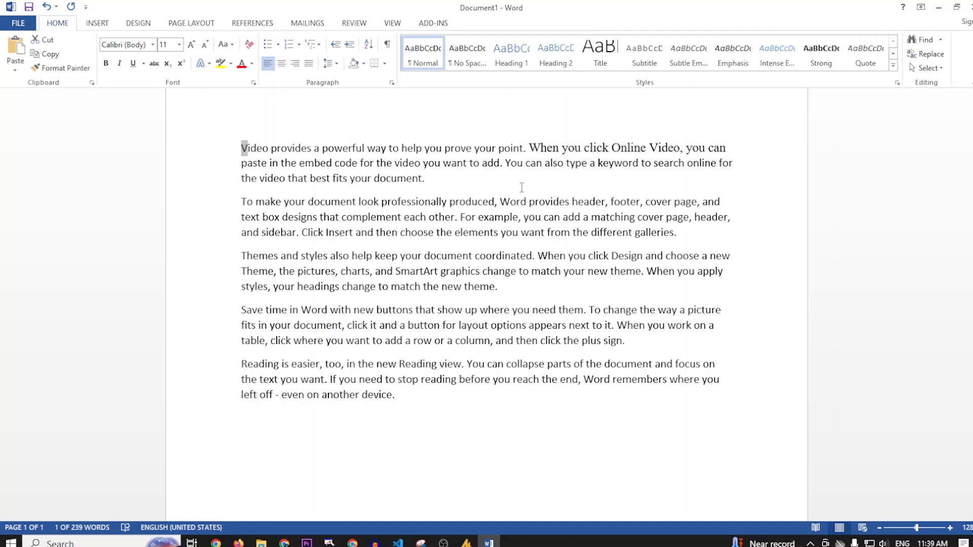
click(501, 178)
Select the whole first paragraph and change its letter case to UPPERCASE
triple_click(435, 183)
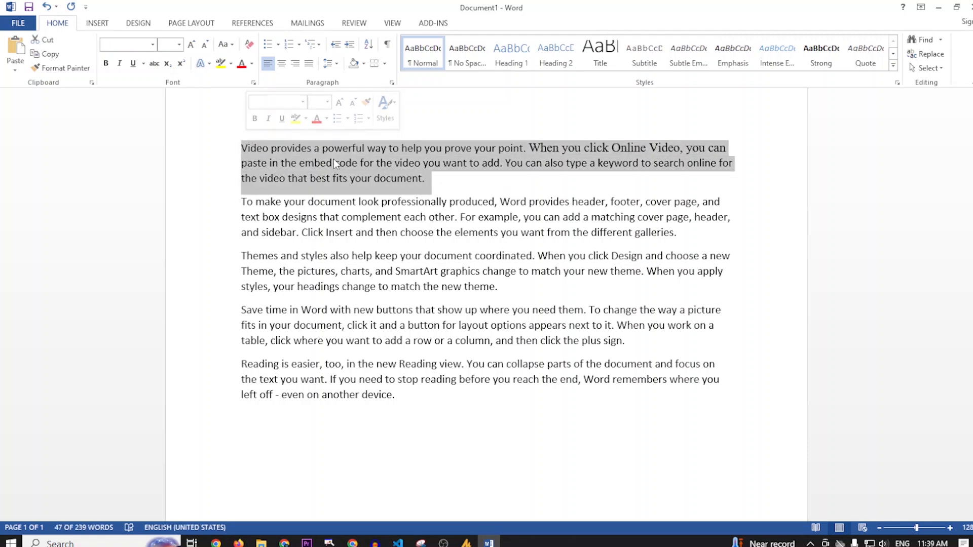
click(224, 45)
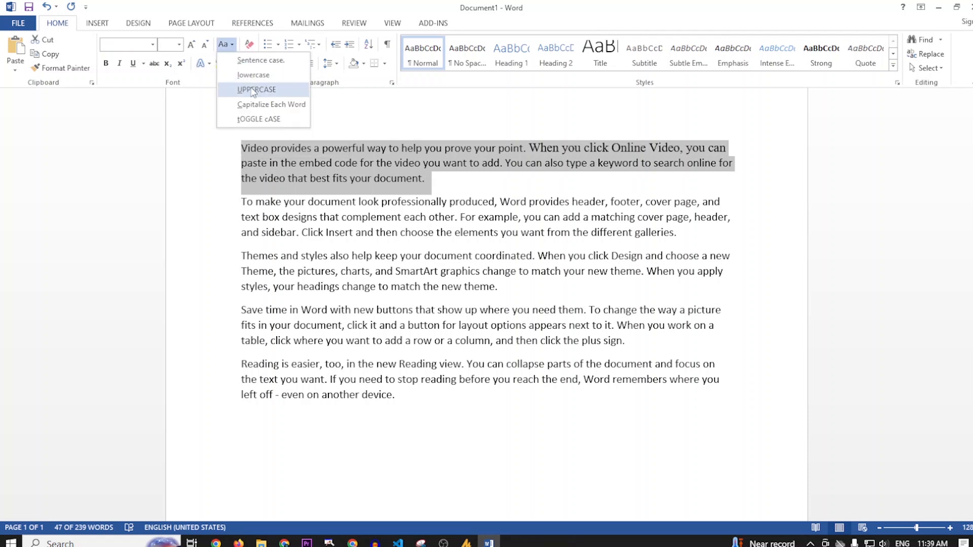
click(256, 89)
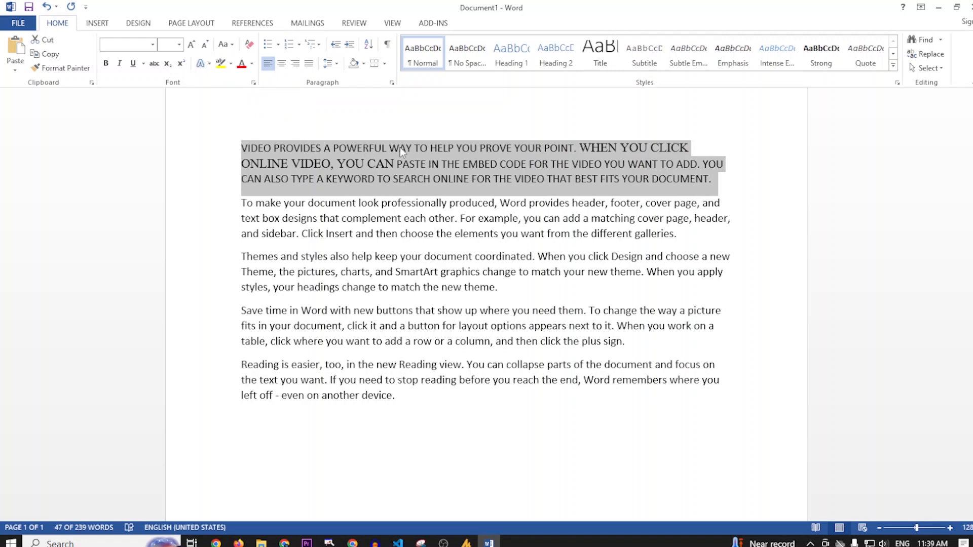
Change the first paragraph's letter case to lowercase and deselect it
click(229, 45)
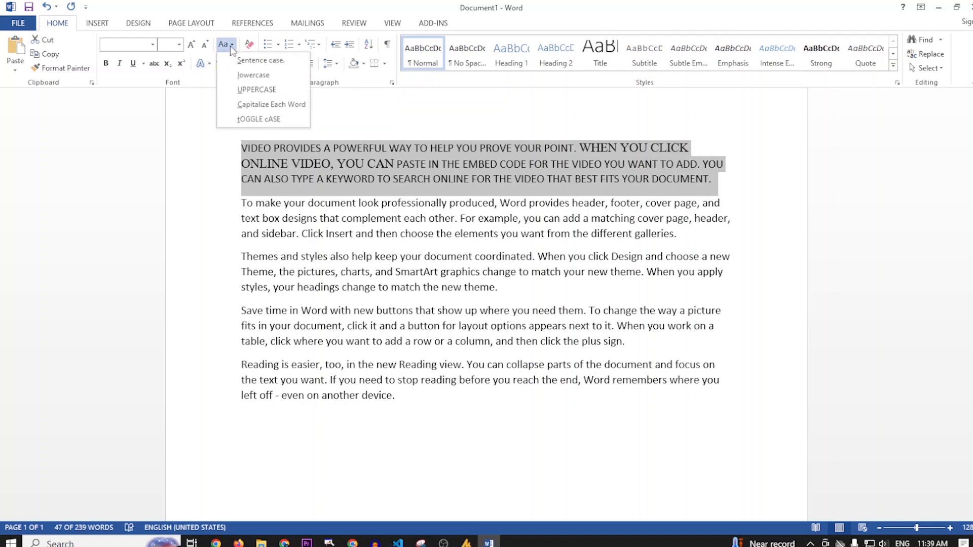
click(244, 77)
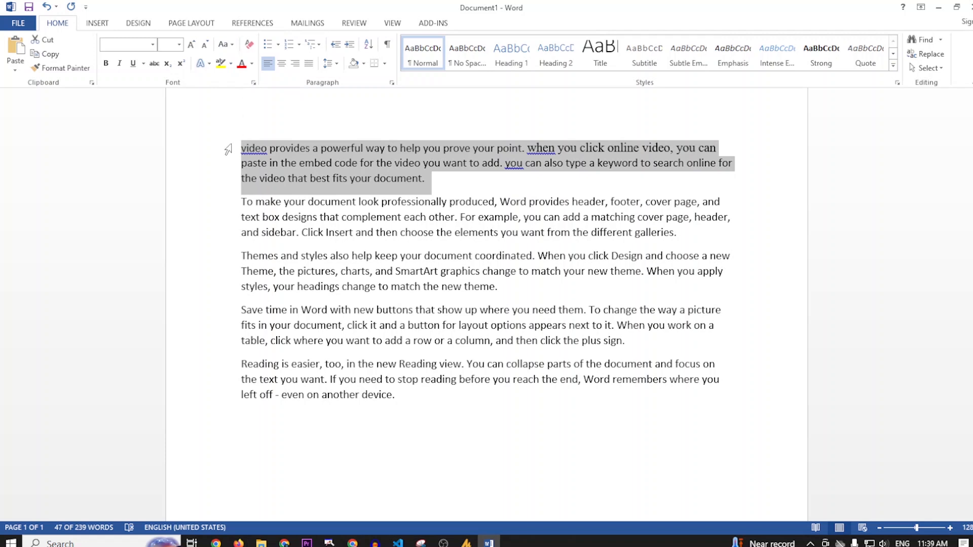
click(457, 189)
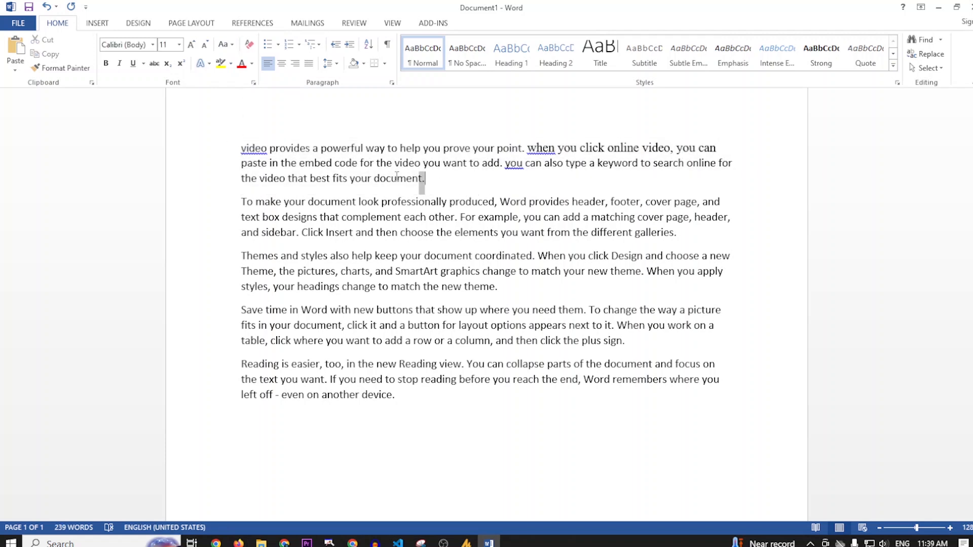
Change the letter case of the whole first paragraph to Capitalize Each Word and deselect it
drag(427, 178, 244, 149)
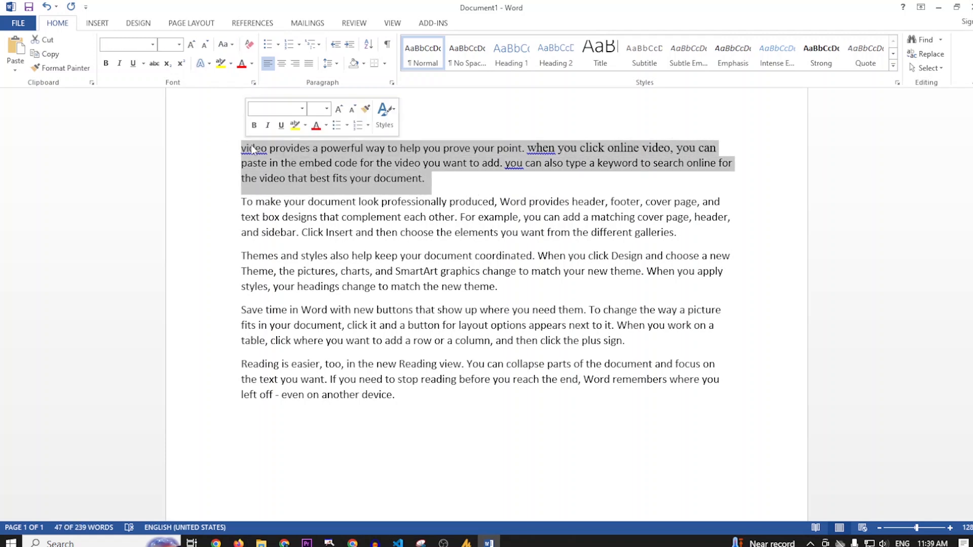
click(229, 45)
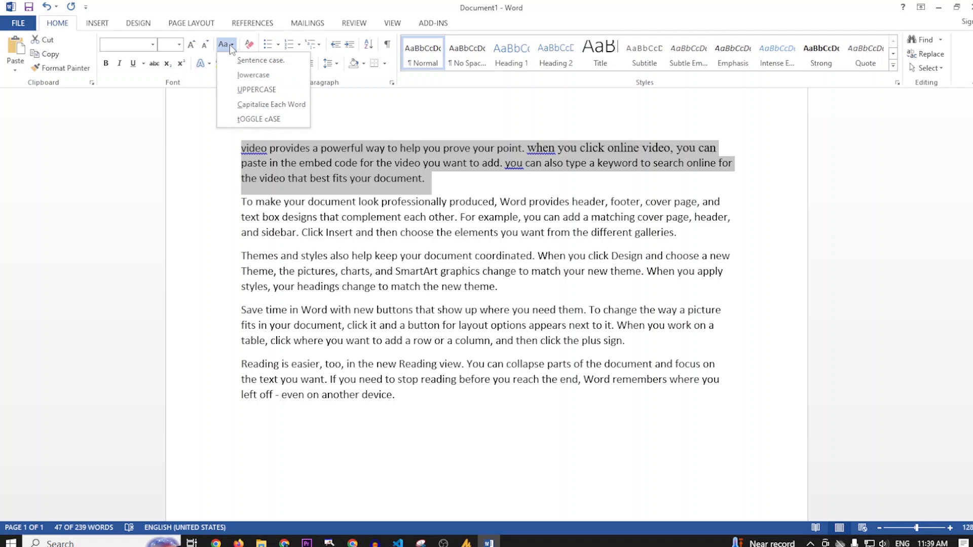
click(264, 104)
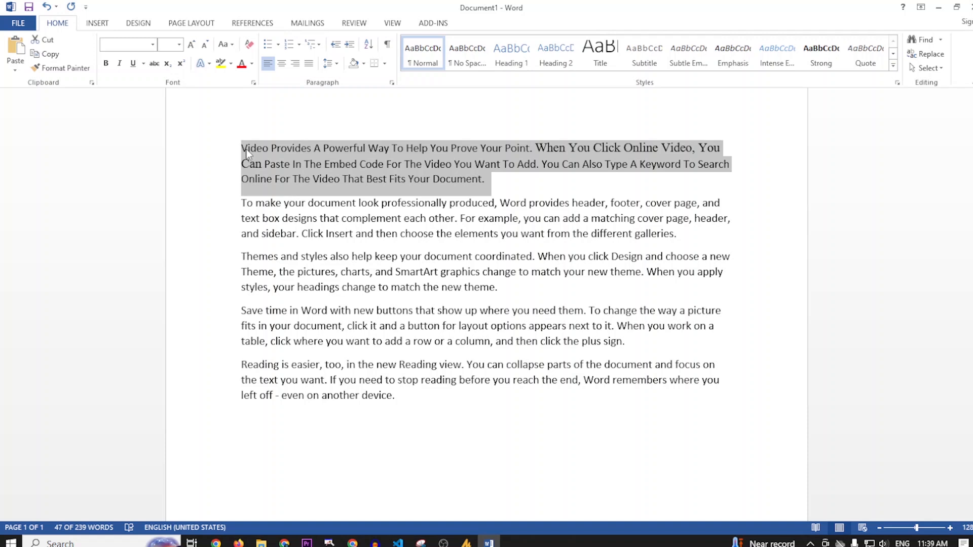
click(491, 185)
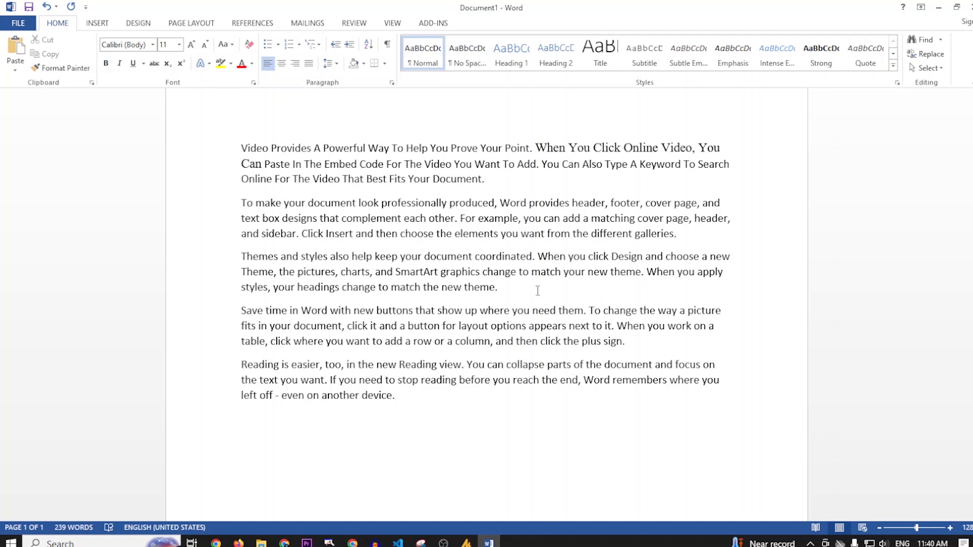
Make the last word of the first paragraph, "Document.", bold and deselect it
drag(487, 179, 449, 178)
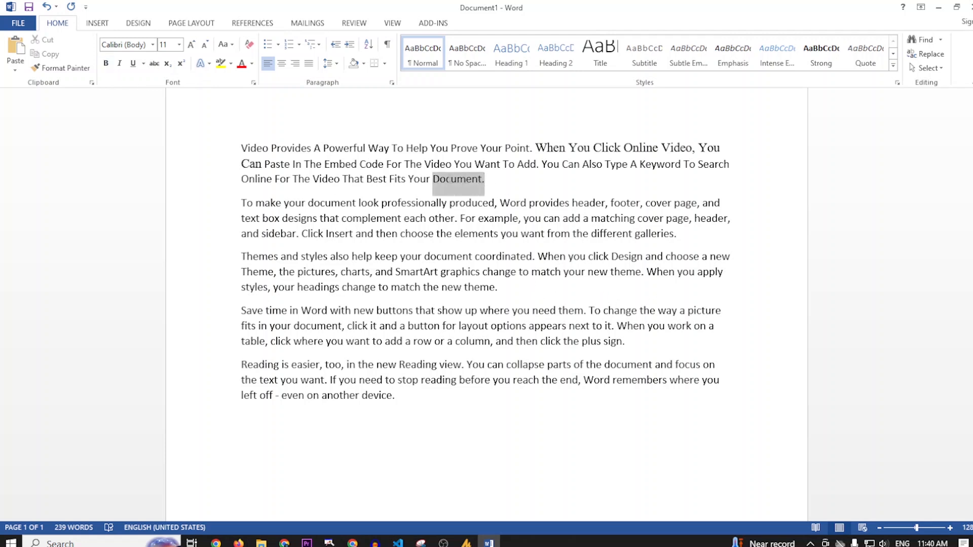
click(512, 189)
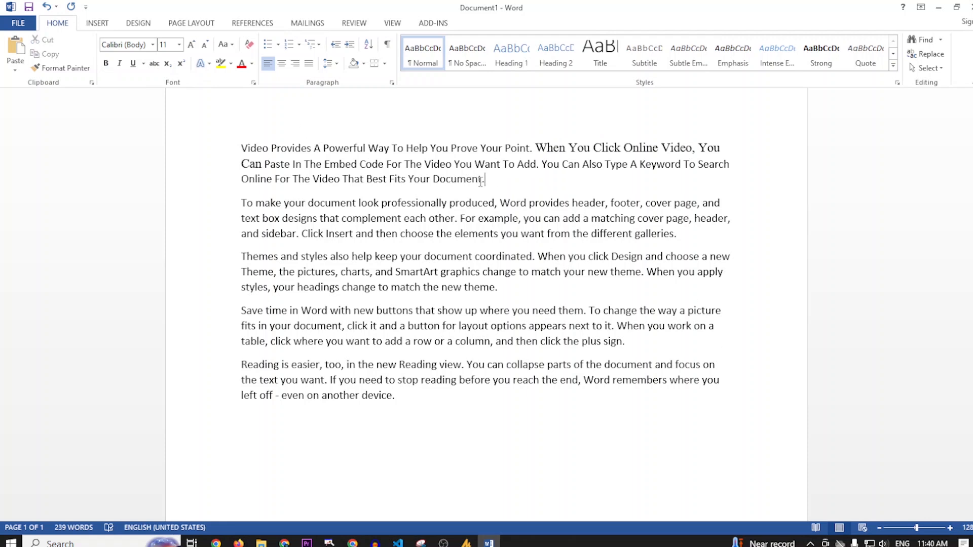
drag(489, 180, 432, 180)
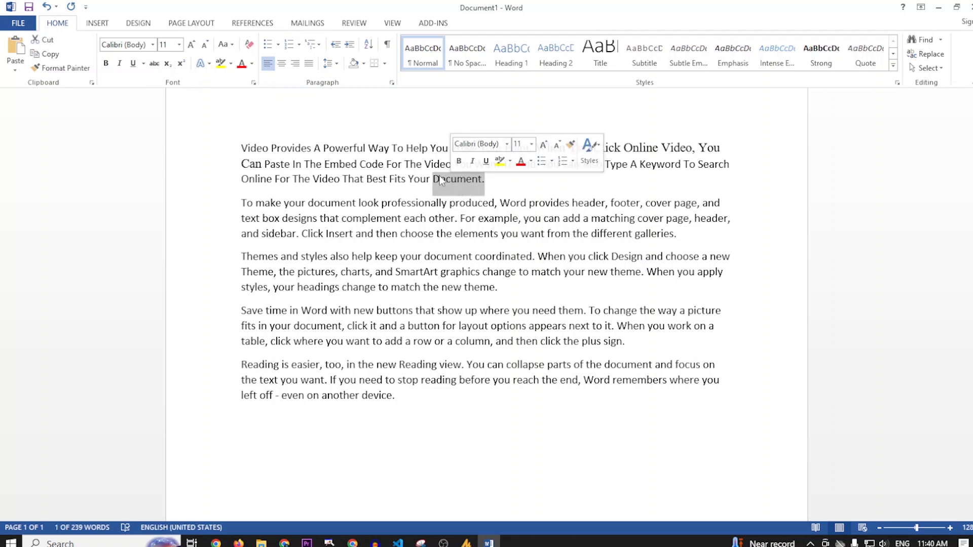
click(107, 64)
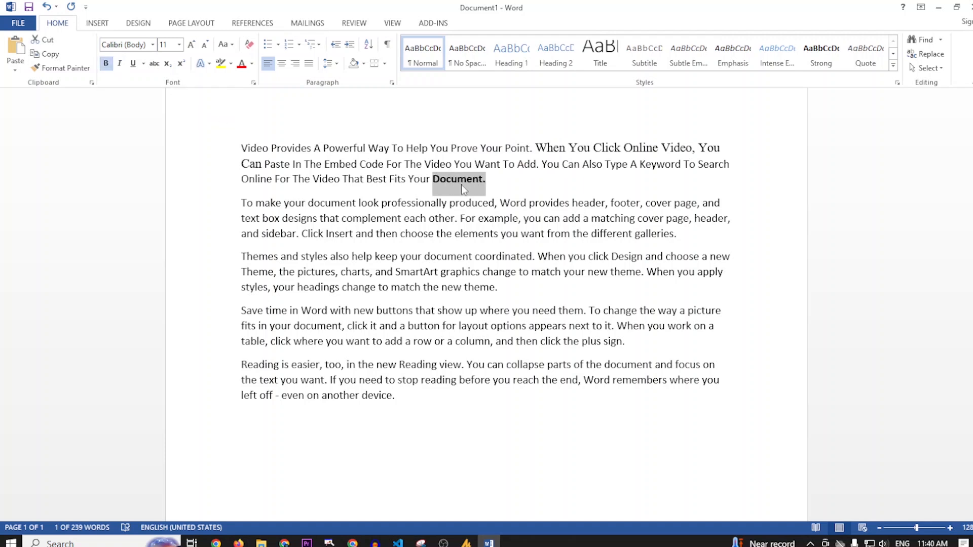
key(Right)
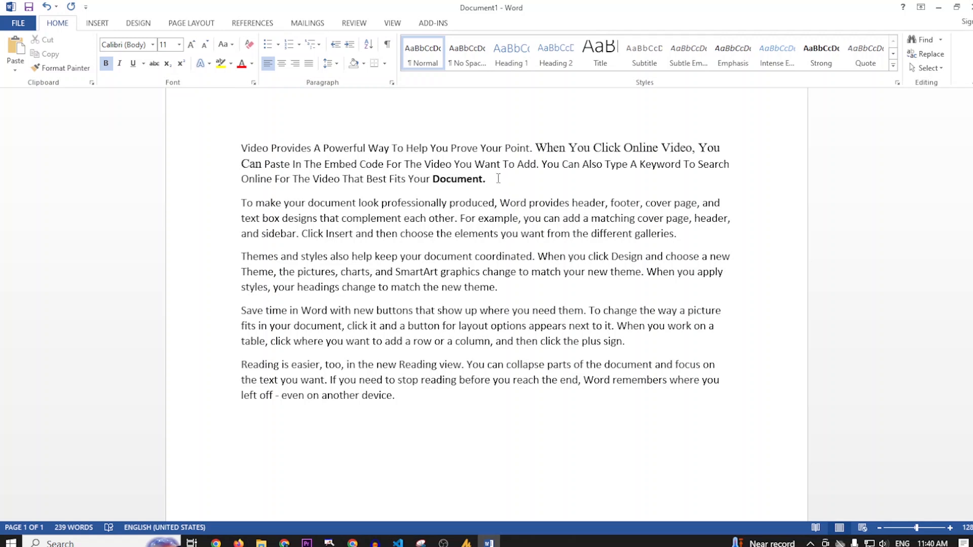
Select "Document." again, undo the stray paste over it, and toggle its bold formatting so that it ends up off
key(ctrl+b)
drag(498, 178, 433, 178)
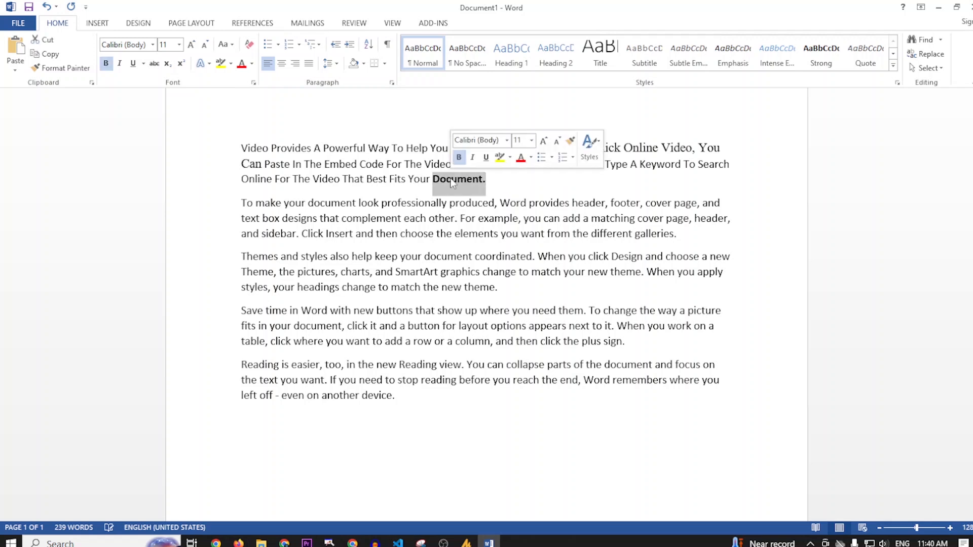
text(mybigguide)
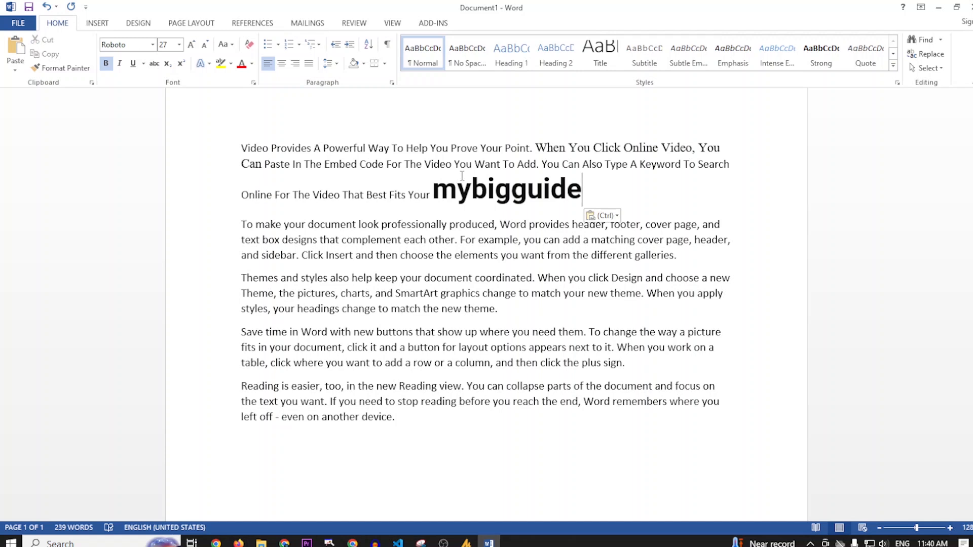
key(ctrl+z)
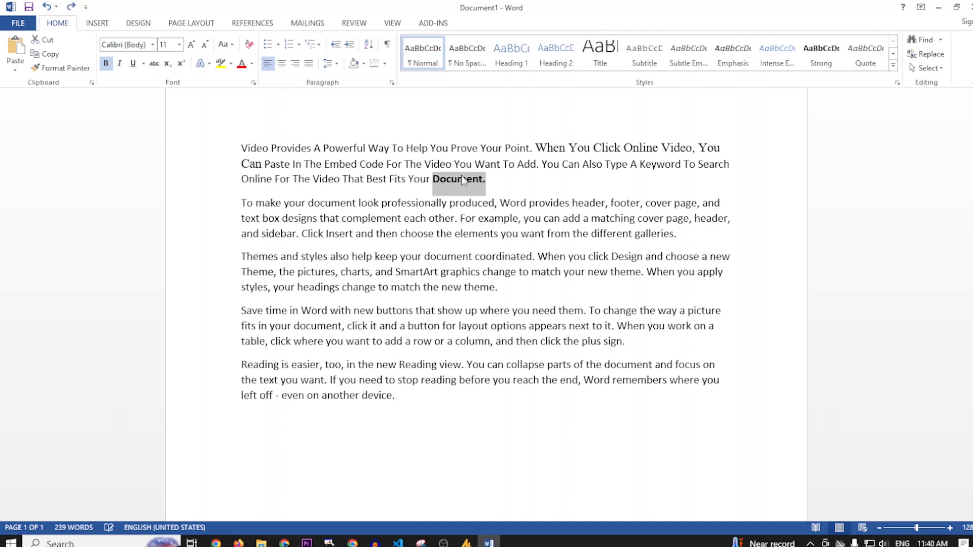
key(ctrl+b)
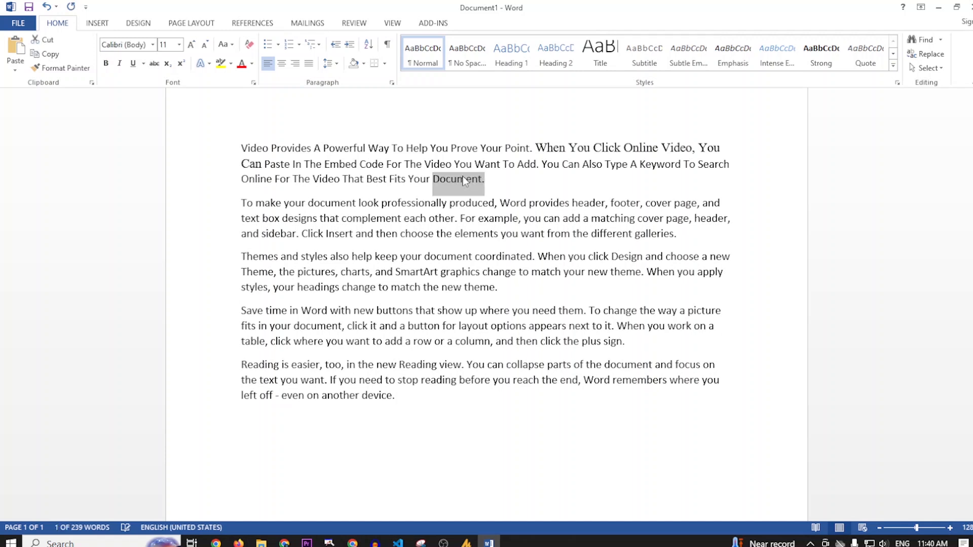
key(ctrl+b)
key(ctrl+b)
Toggle italics on and off twice for the whole first paragraph, leaving italics off, and deselect it
drag(485, 180, 250, 118)
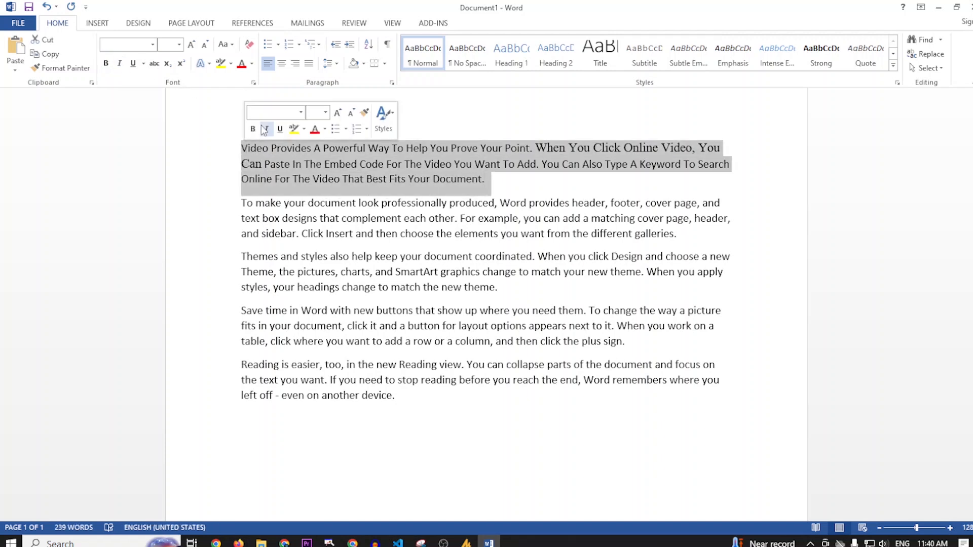
click(120, 65)
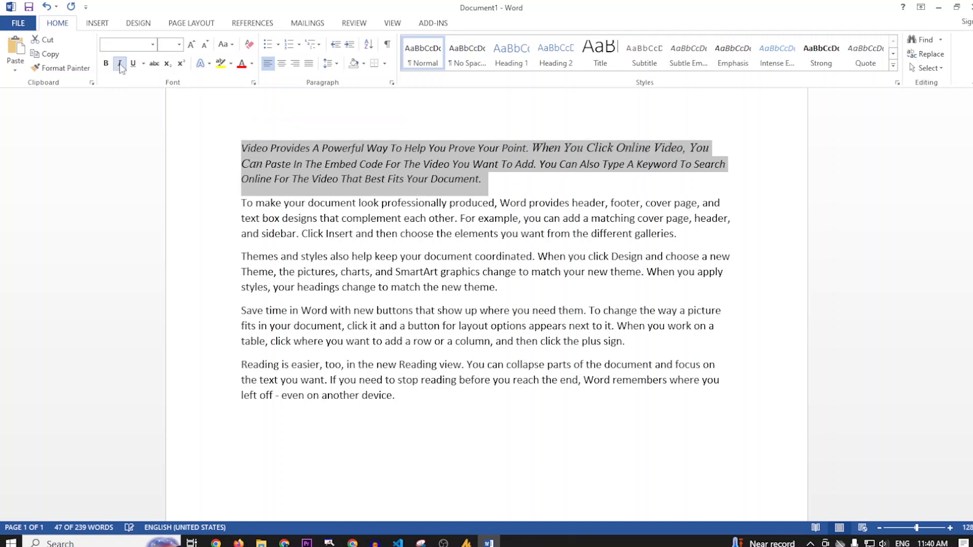
click(120, 65)
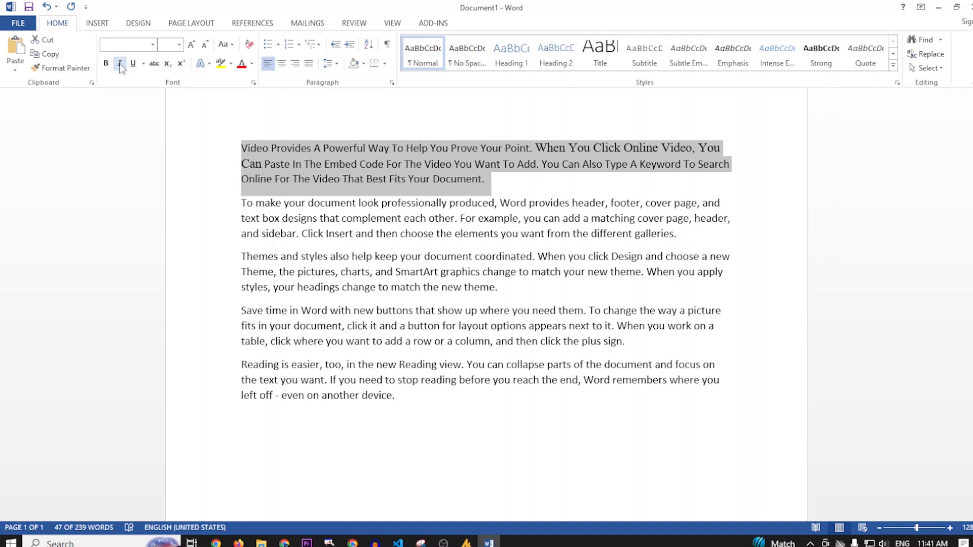
click(121, 65)
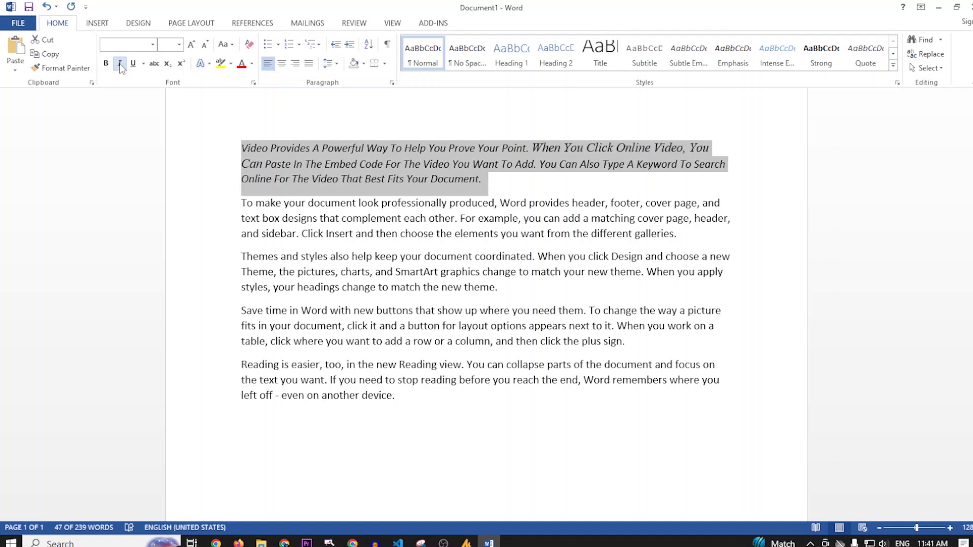
click(120, 66)
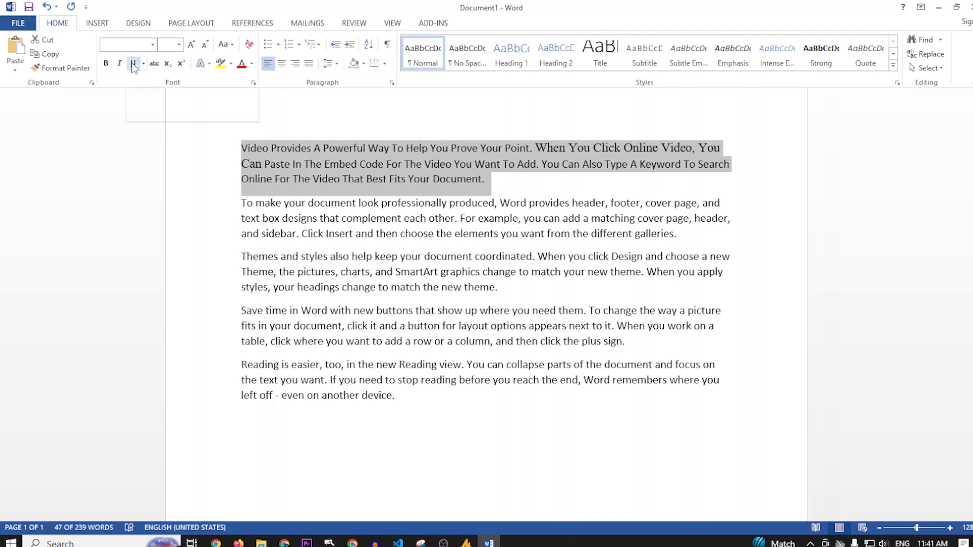
click(486, 180)
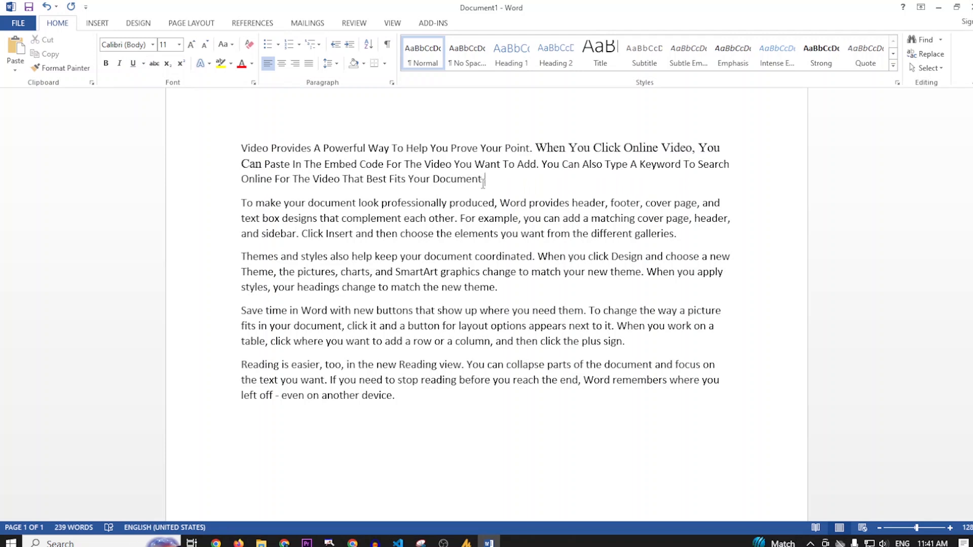
Underline "The Video That Best Fits Your Document." in the first paragraph, change it to a double underline, and deselect the phrase
drag(486, 180, 294, 184)
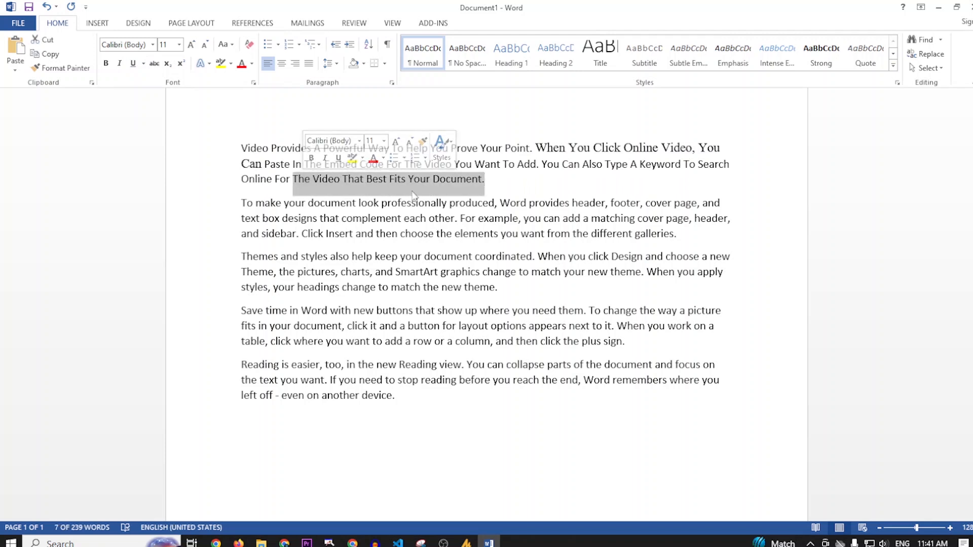
click(135, 67)
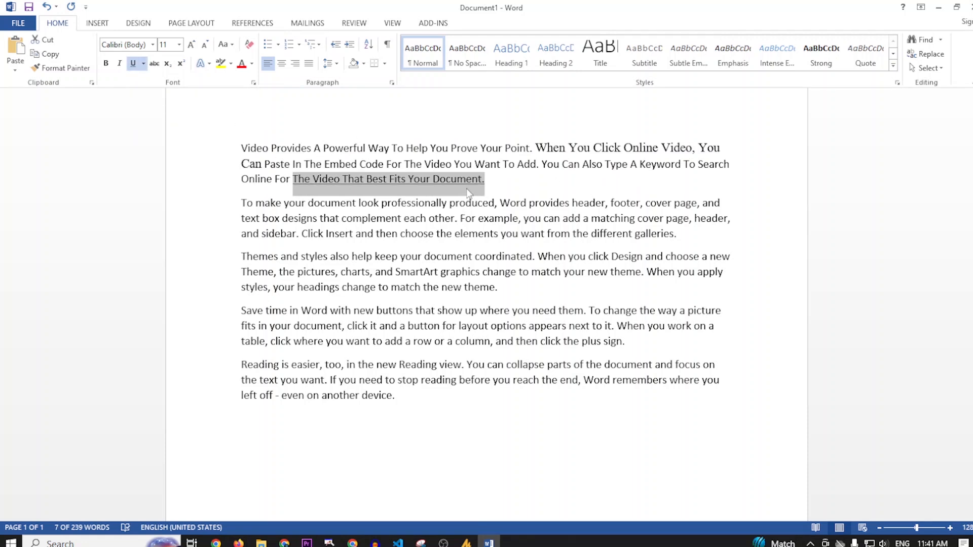
click(144, 64)
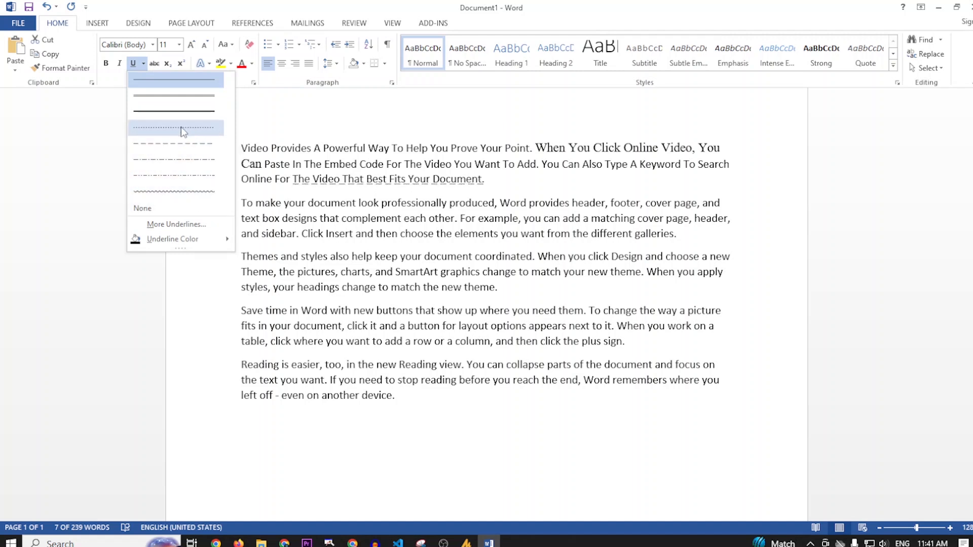
click(175, 97)
click(500, 183)
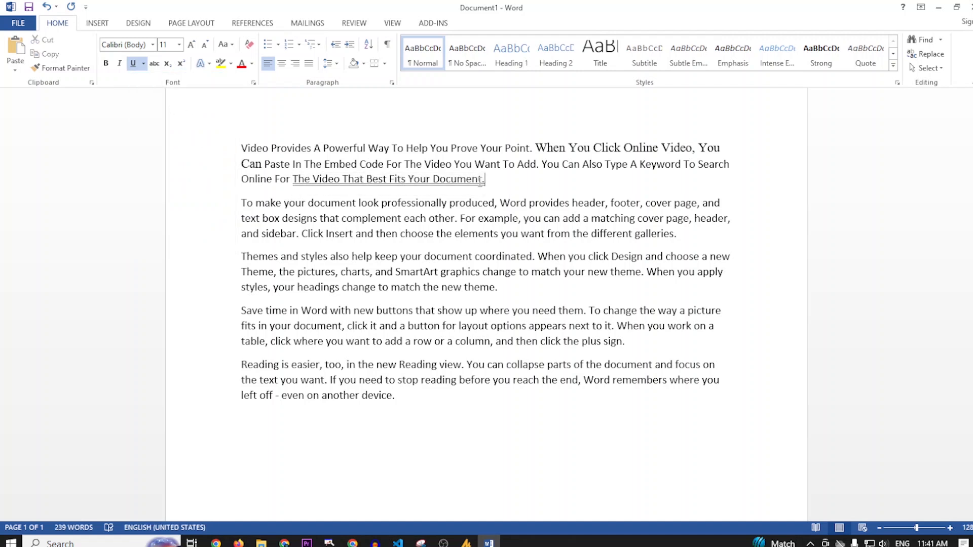
Insert a tab before the double-underlined phrase in the first paragraph and make the phrase bold
click(288, 179)
key(Tab)
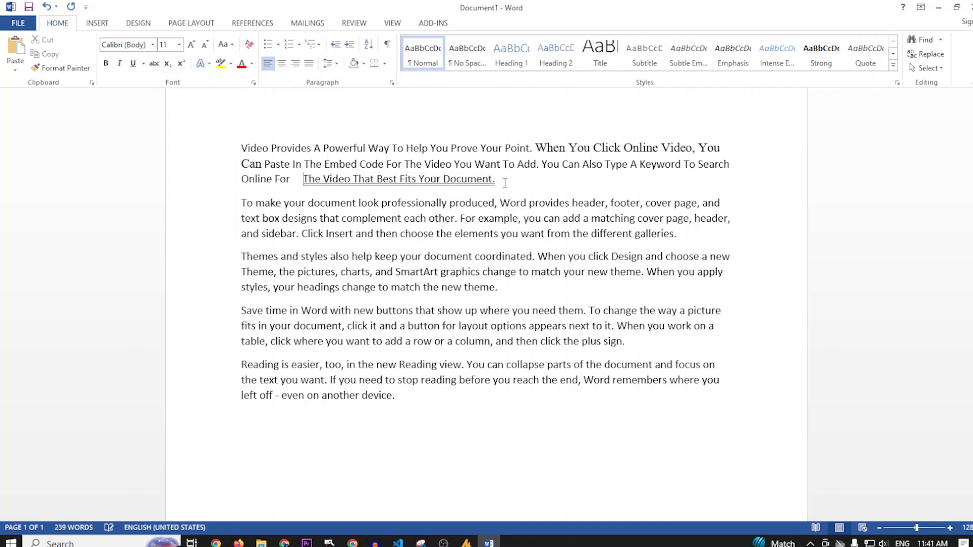
drag(506, 183, 304, 180)
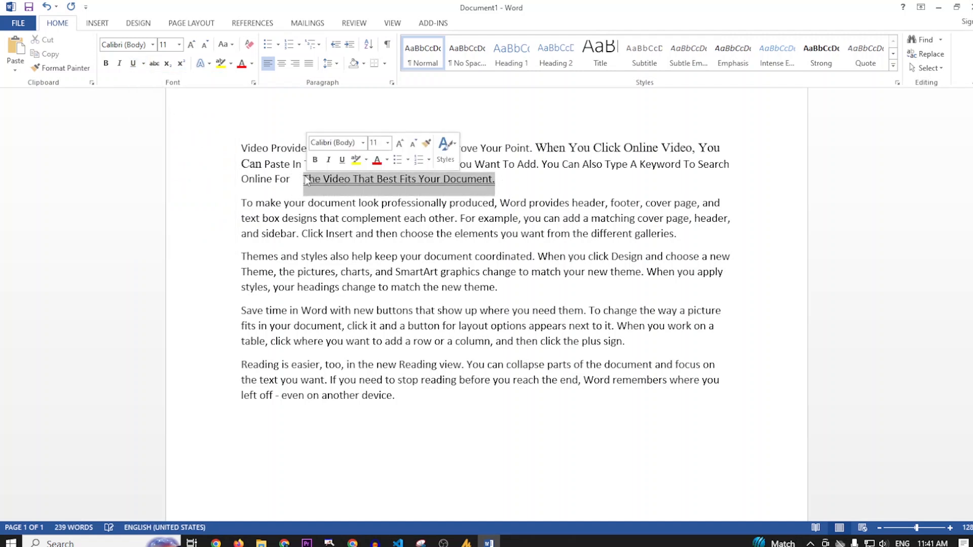
click(105, 63)
click(521, 195)
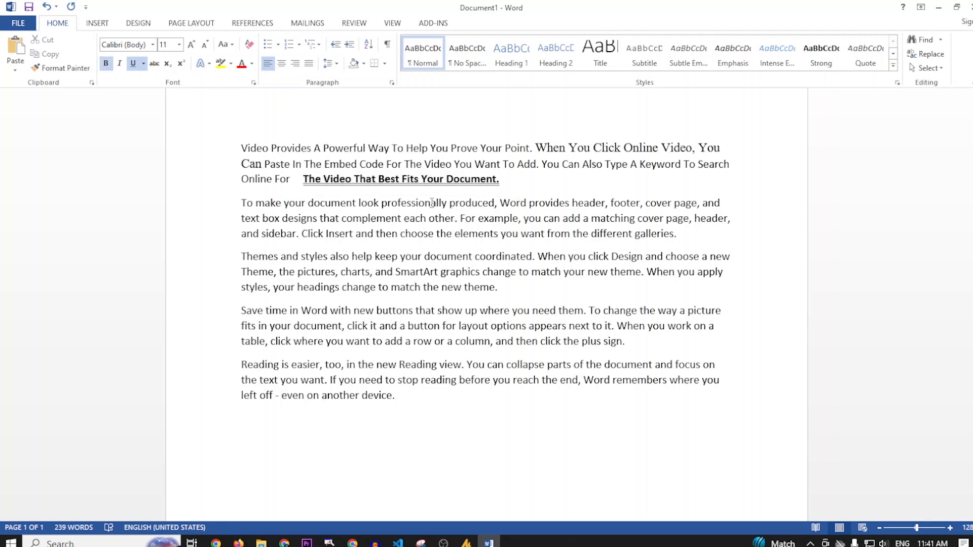
Select only the bold underlined phrase, increase its font size step by step to 18, and deselect it
drag(499, 194, 296, 183)
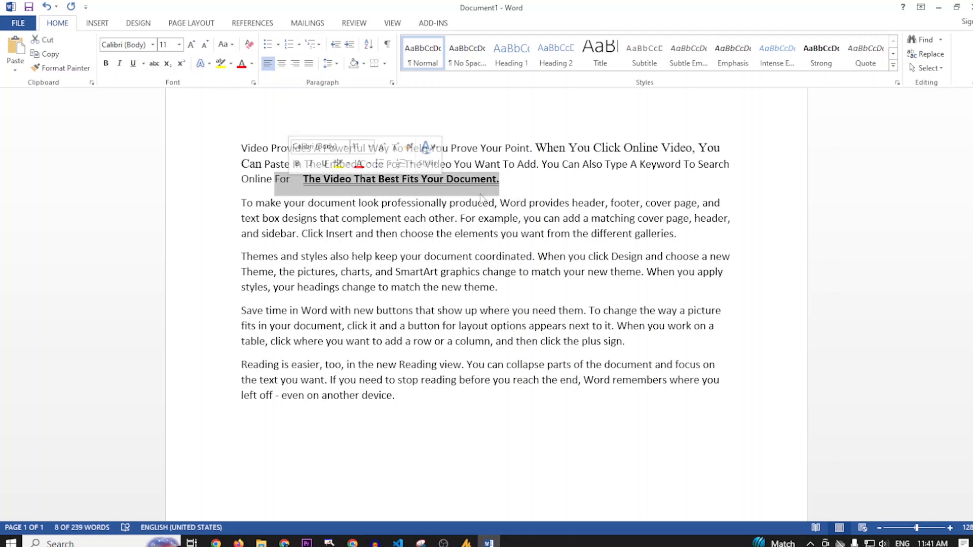
click(526, 187)
drag(499, 193, 277, 184)
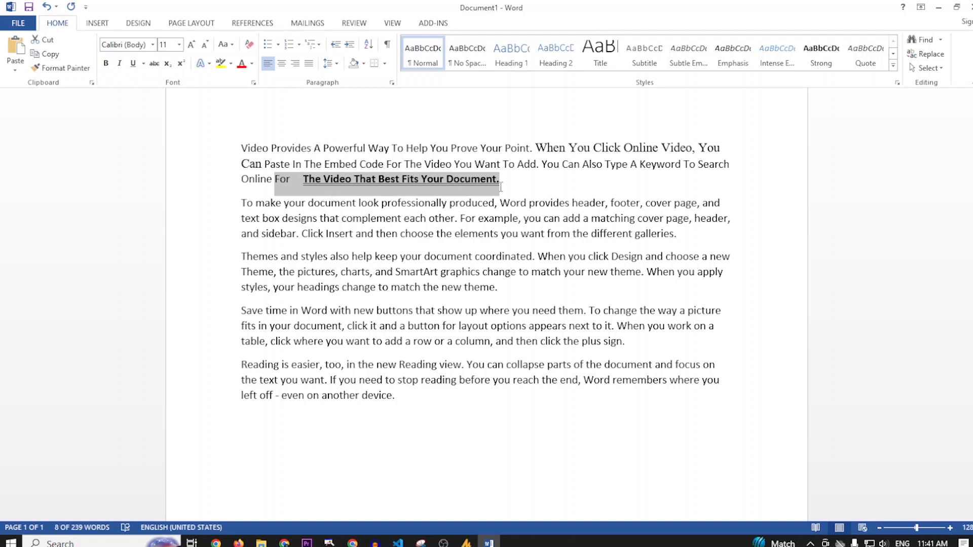
drag(500, 193, 302, 182)
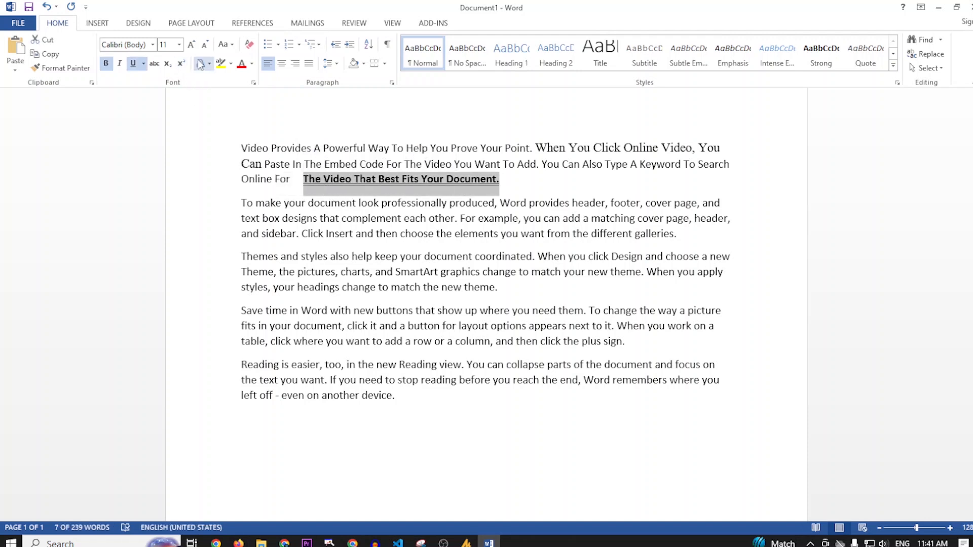
click(192, 45)
click(192, 45)
click(191, 45)
click(191, 45)
click(543, 190)
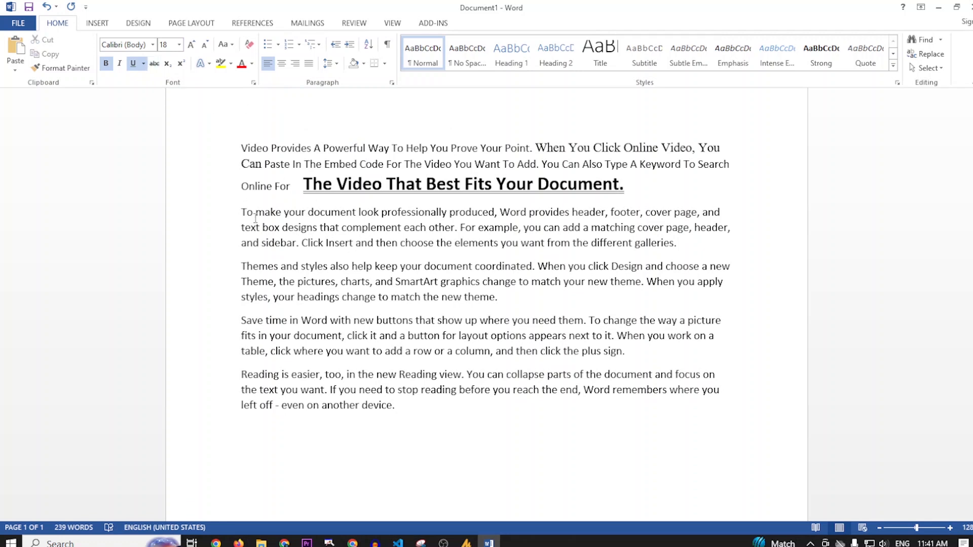
Apply strikethrough to the word "document" in the first line of the second paragraph
drag(242, 212, 213, 213)
drag(288, 212, 334, 213)
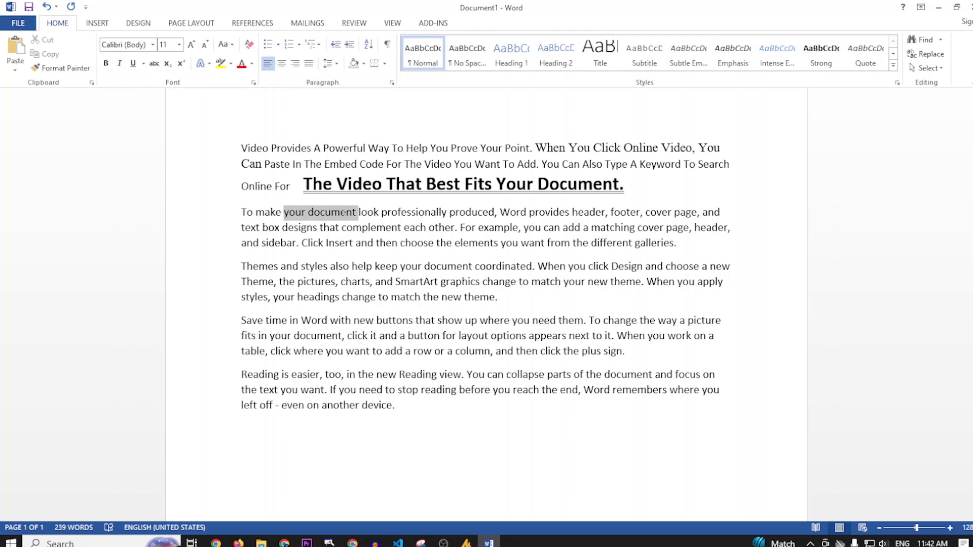
triple_click(329, 213)
double_click(332, 213)
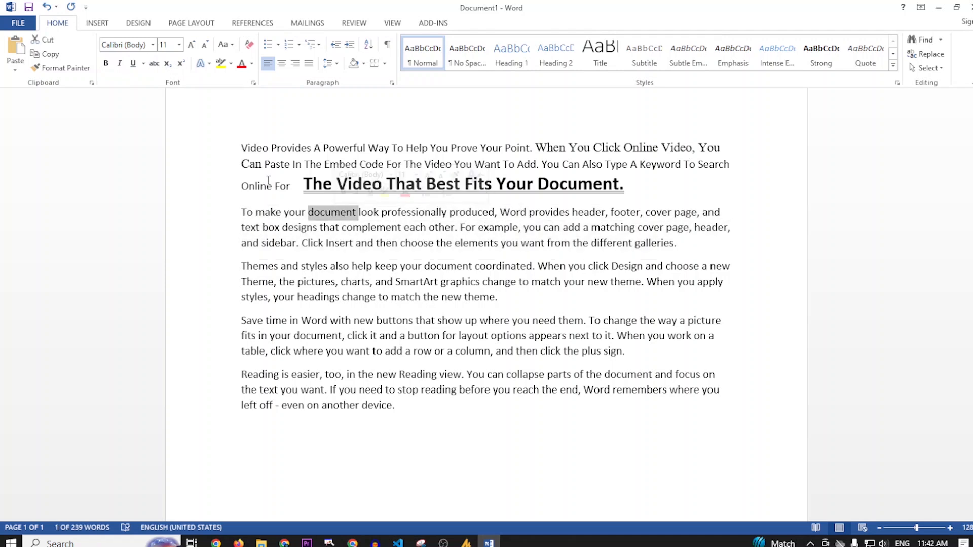
click(158, 67)
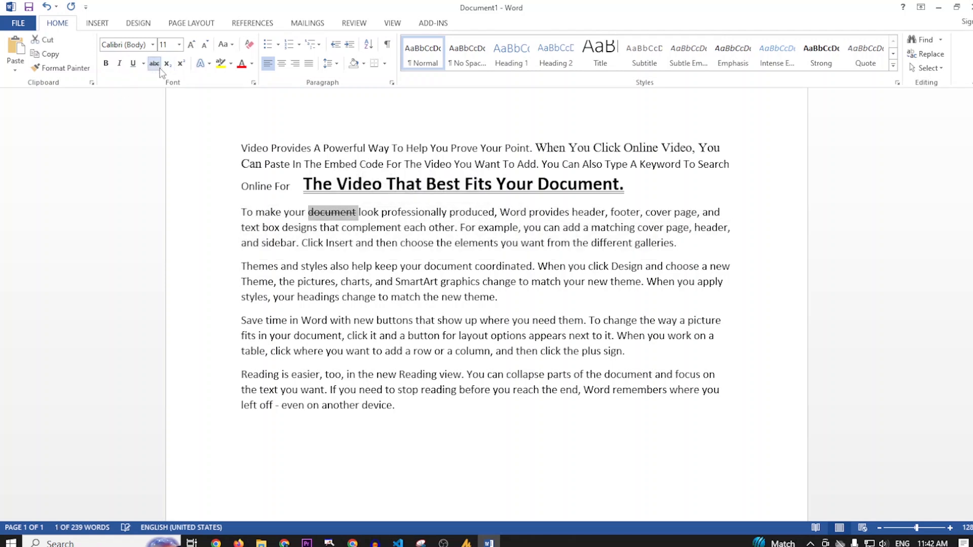
click(363, 213)
Increase the font size of the struck-through word "document" step by step past 22 and deselect it
drag(358, 212, 308, 212)
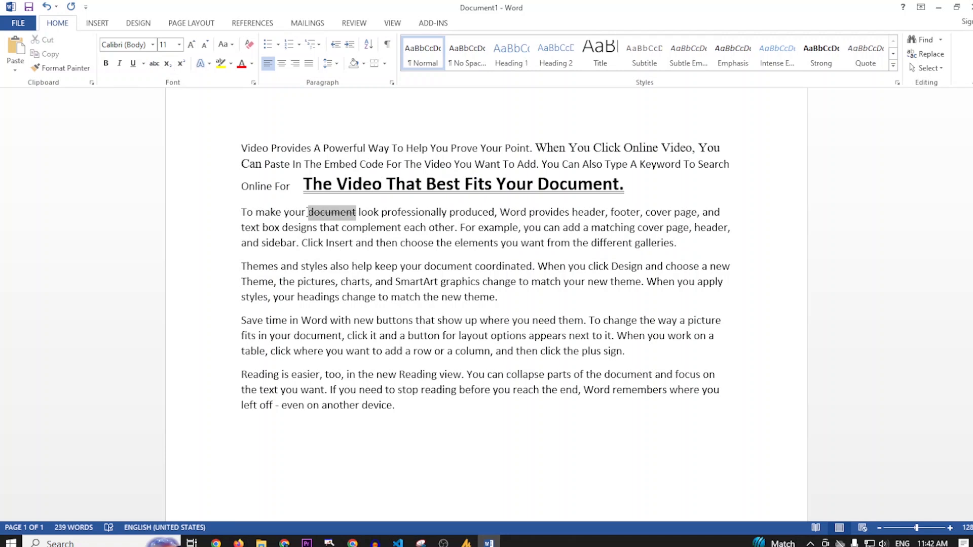
click(192, 46)
click(192, 45)
click(193, 46)
click(193, 45)
click(193, 45)
click(193, 46)
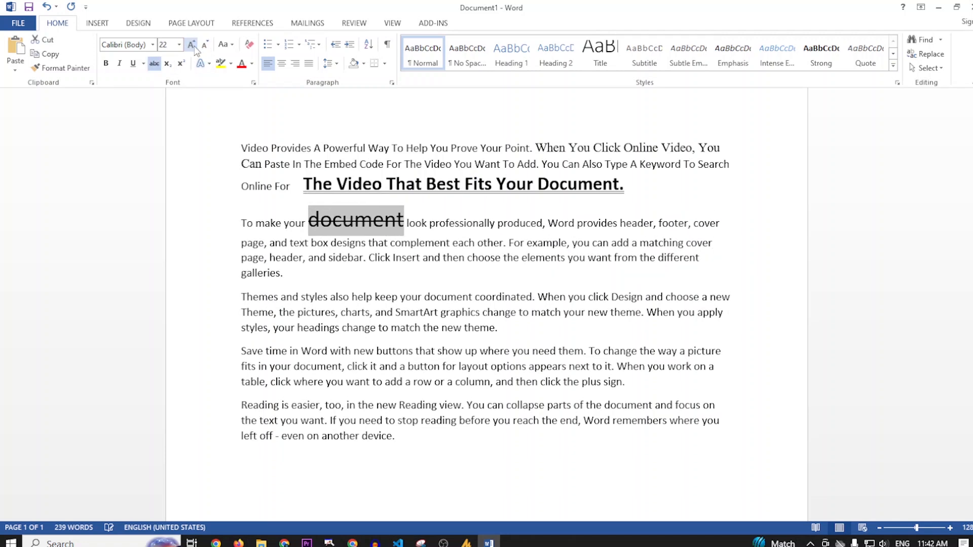
click(193, 45)
click(193, 46)
click(448, 217)
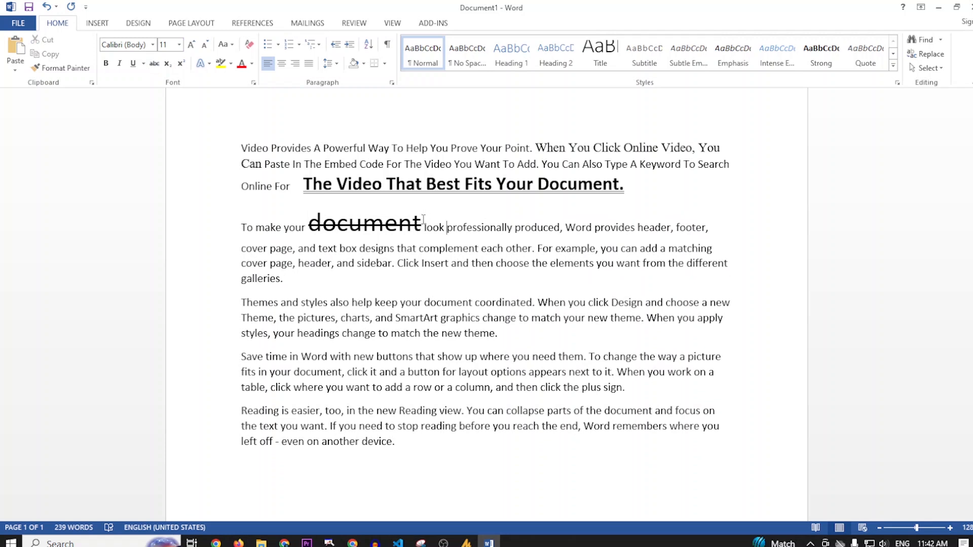
Turn the strikethrough on the enlarged word "document" off and back on, and deselect the word
drag(423, 219, 306, 223)
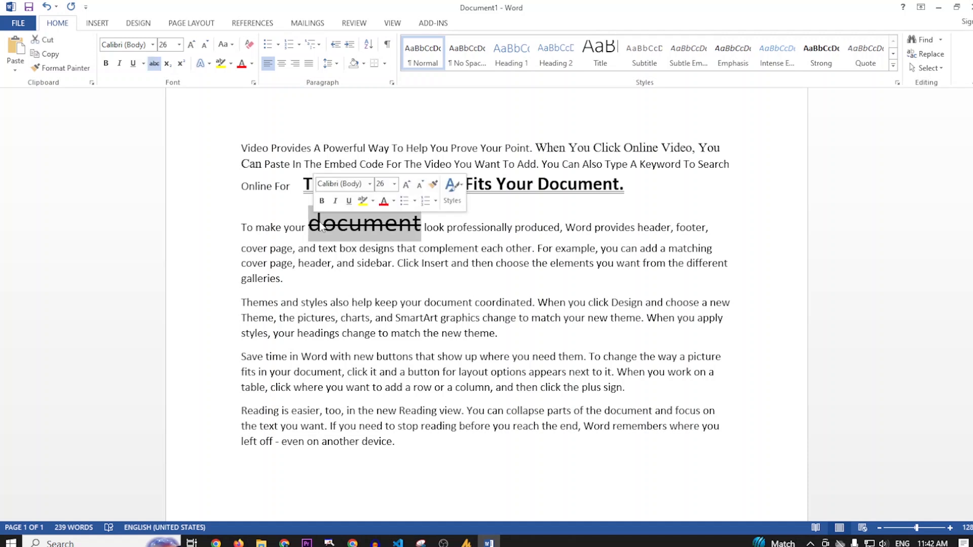
click(153, 64)
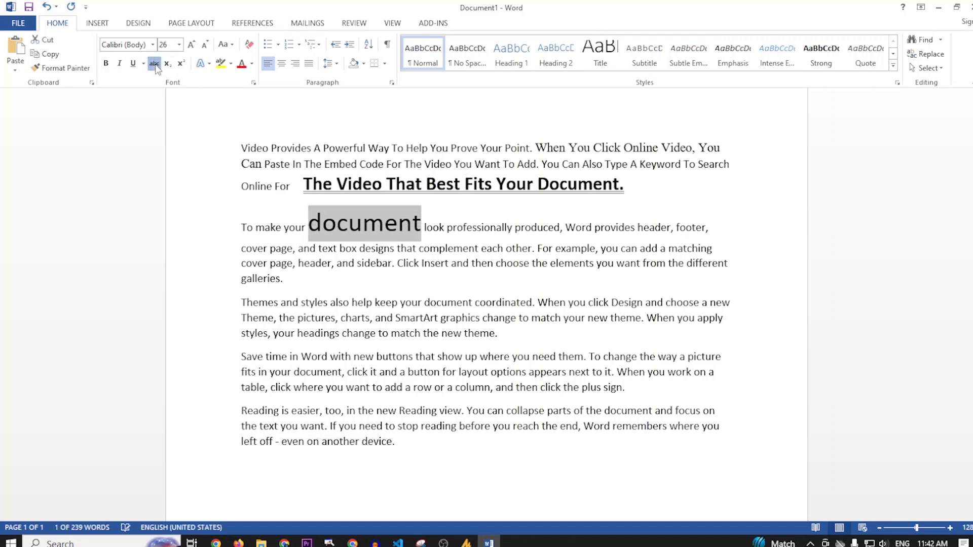
click(153, 64)
click(550, 231)
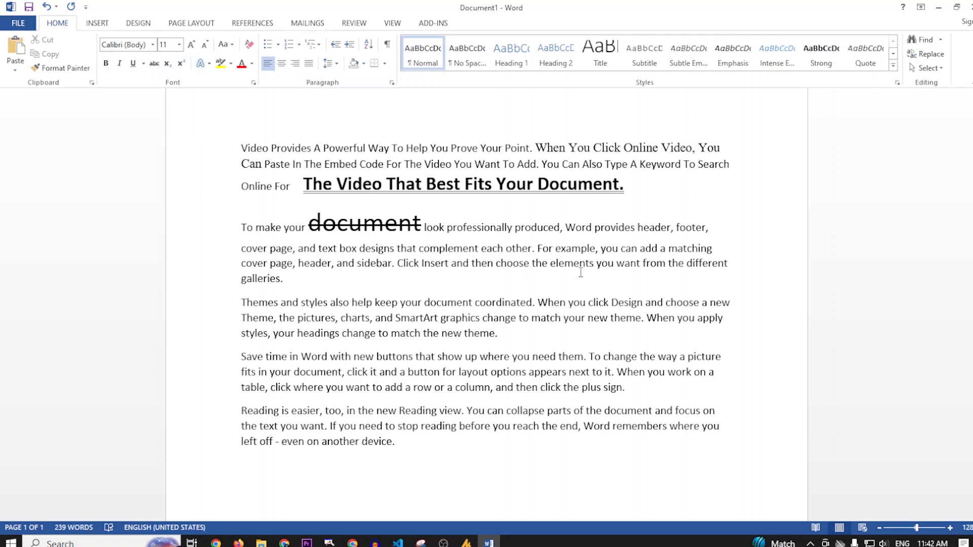
Add two new lines below the last paragraph reading "A2+b2" and "H2O"
scroll(485, 308, down, 2)
click(425, 350)
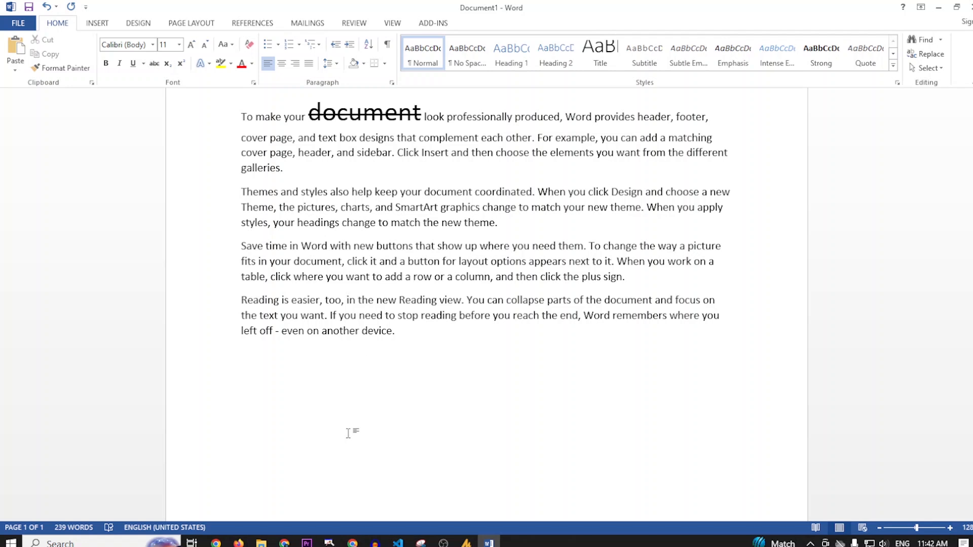
text(a)
key(BackSpace)
text(A2+b2)
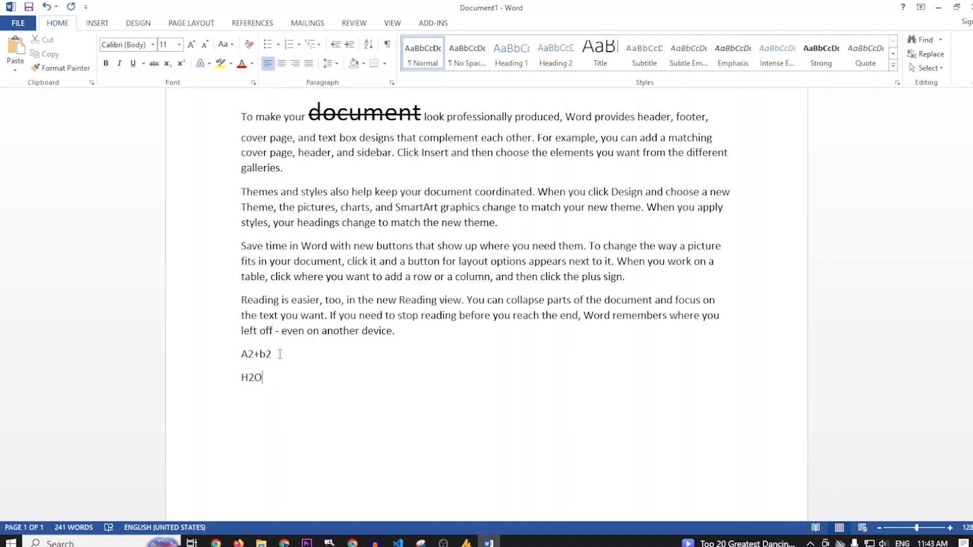
Make the 2 after "b" superscript and enlarge both formula lines step by step to font size 28
drag(273, 354, 266, 355)
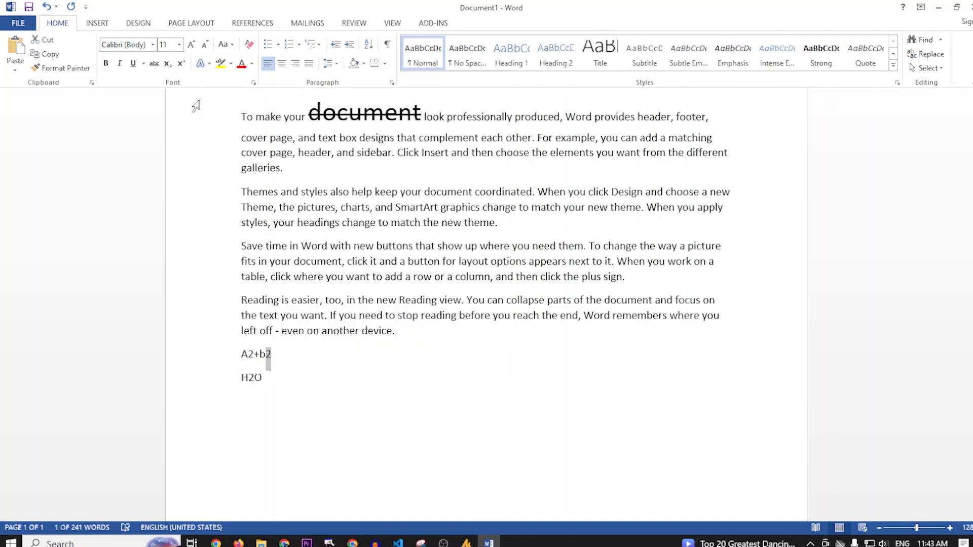
click(182, 64)
drag(264, 390, 239, 350)
click(192, 45)
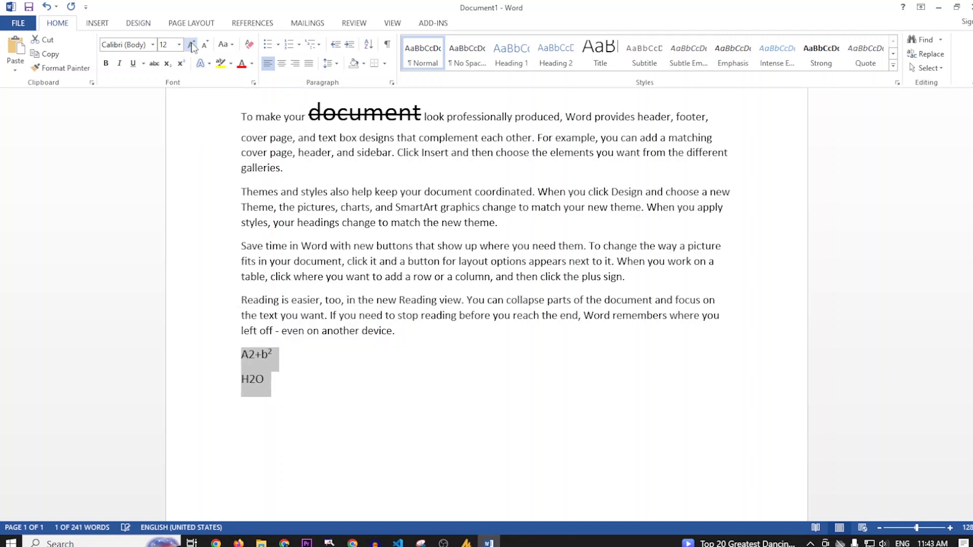
triple_click(192, 44)
triple_click(192, 44)
double_click(191, 44)
click(367, 379)
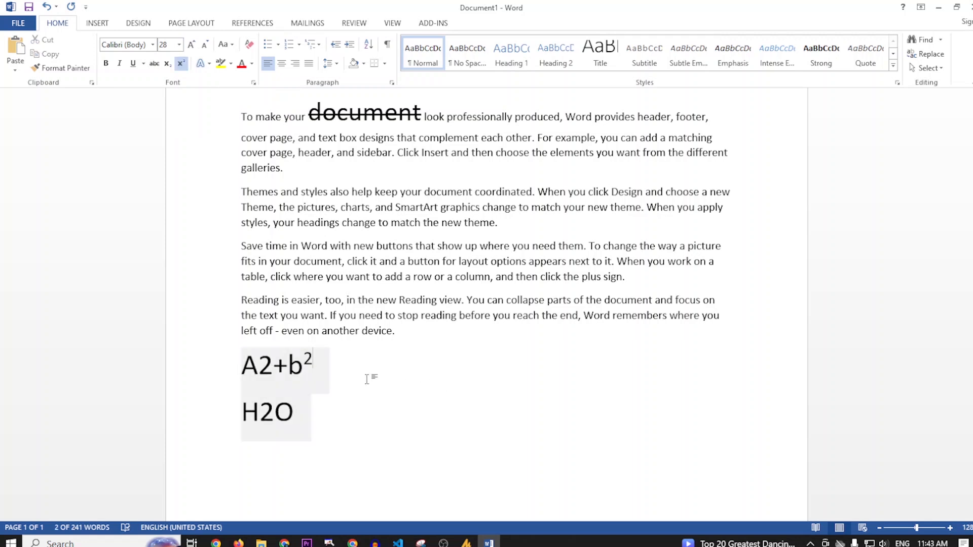
Make the 2 after "A" in the first formula line superscript and deselect it
drag(259, 366, 273, 366)
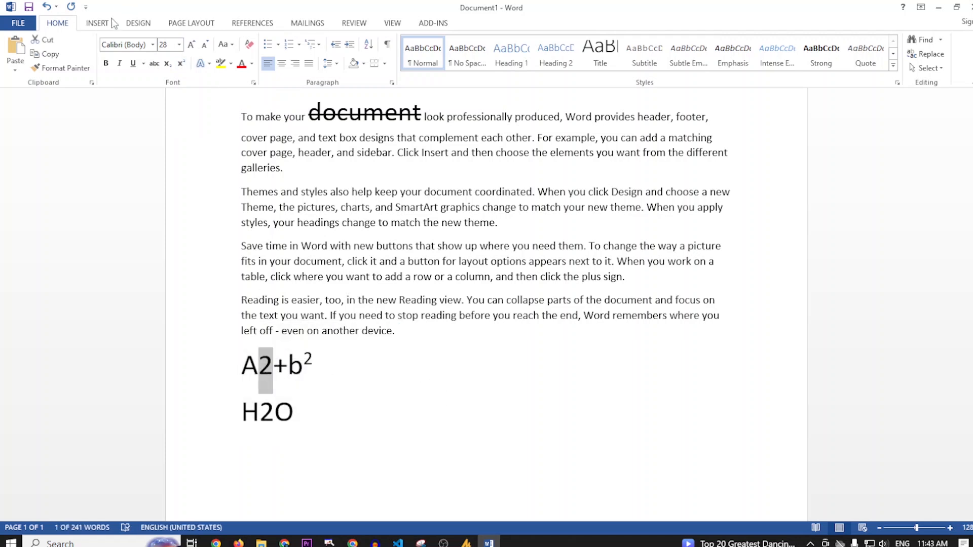
click(180, 65)
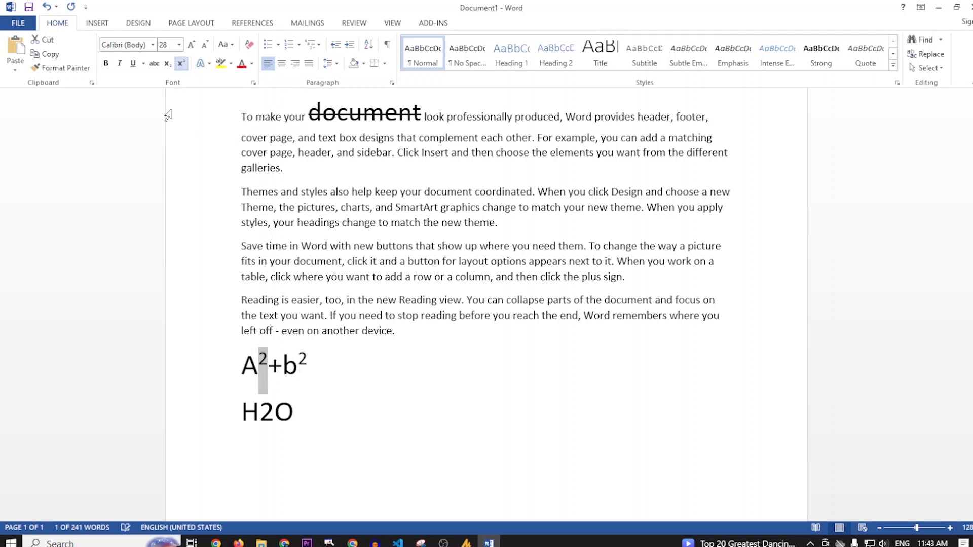
click(323, 421)
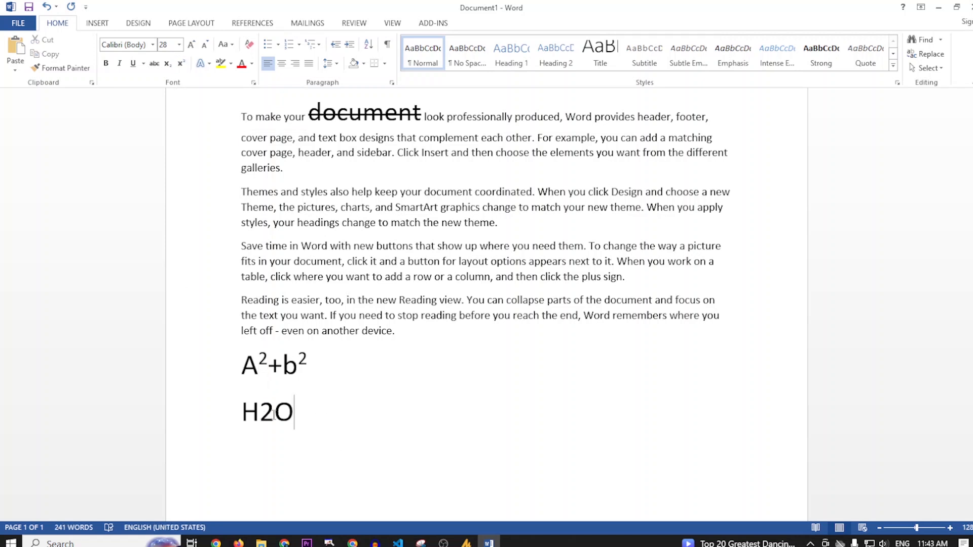
Make the 2 in "H2O" subscript and deselect it
drag(274, 419, 260, 421)
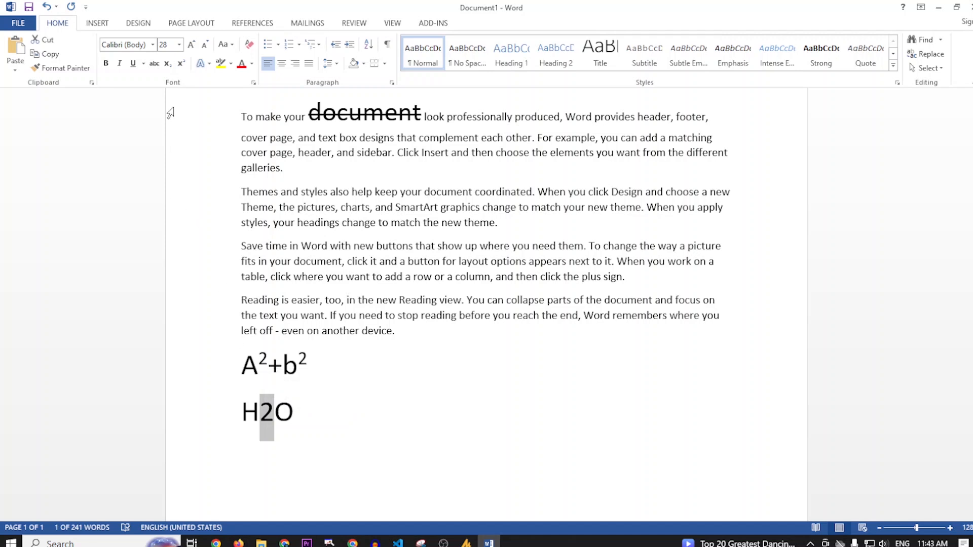
click(167, 66)
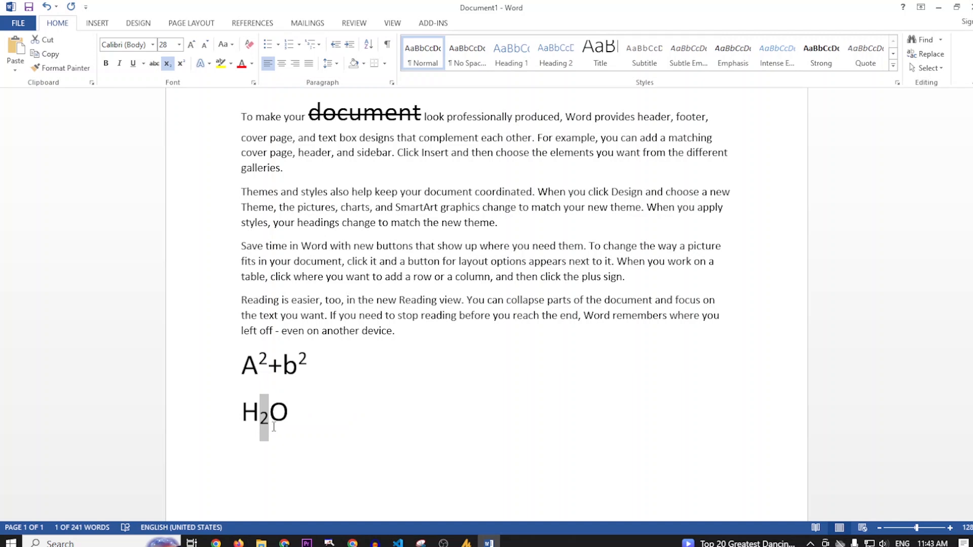
click(290, 413)
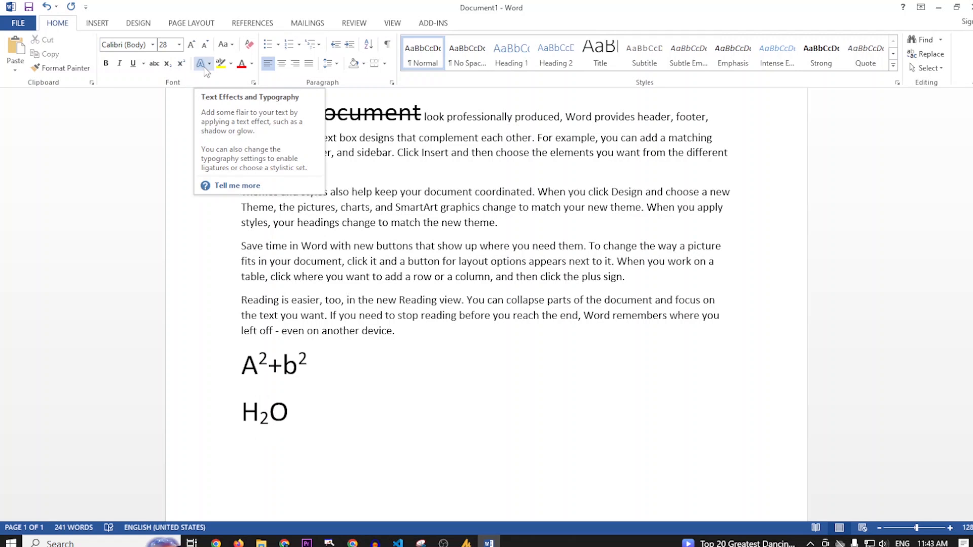
Apply the preset blue text effect with a reflection to the whole A²+b² line and deselect it
double_click(299, 371)
triple_click(253, 358)
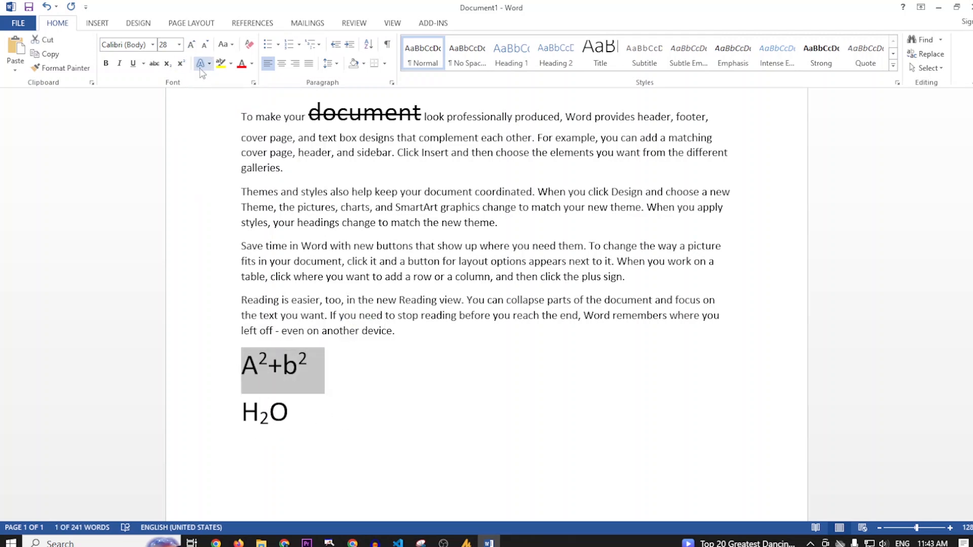
click(207, 64)
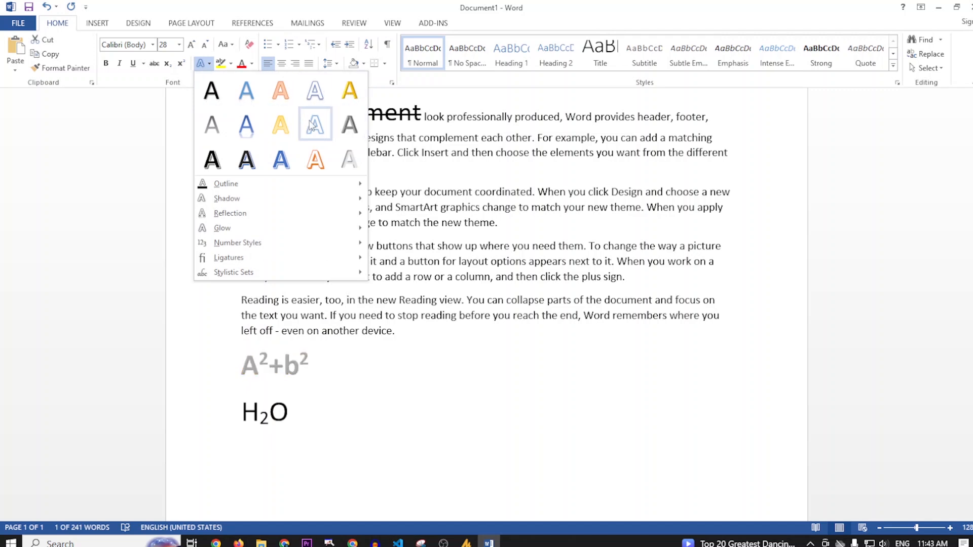
click(248, 129)
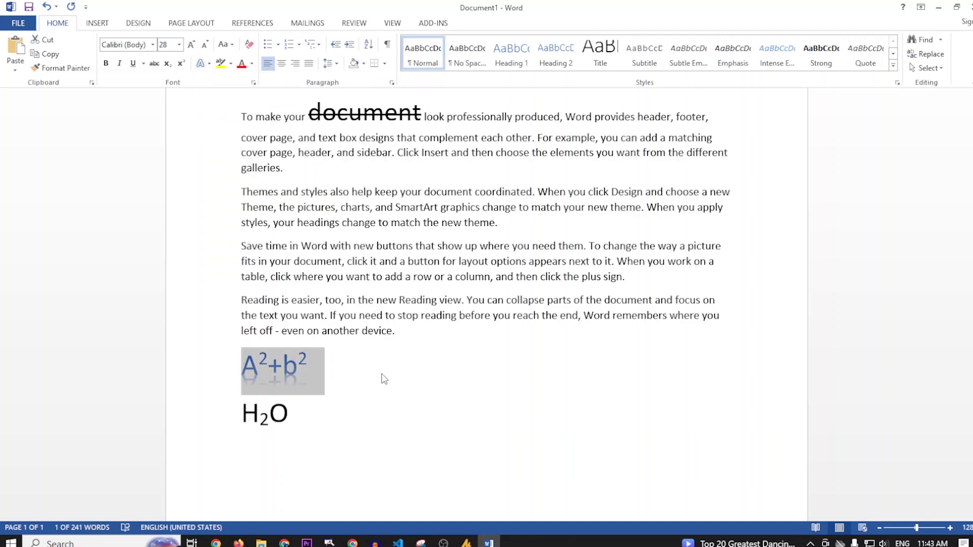
click(360, 359)
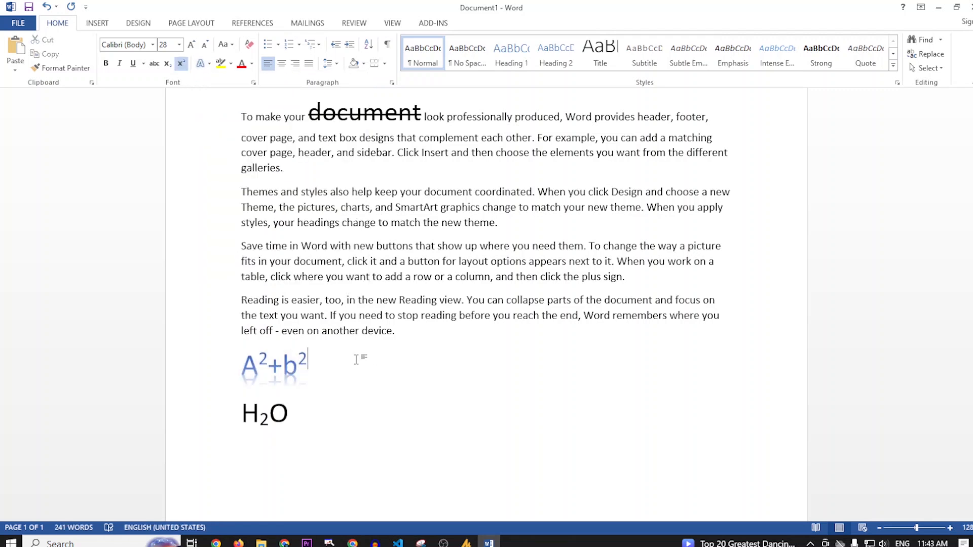
click(211, 65)
mouse_move(355, 184)
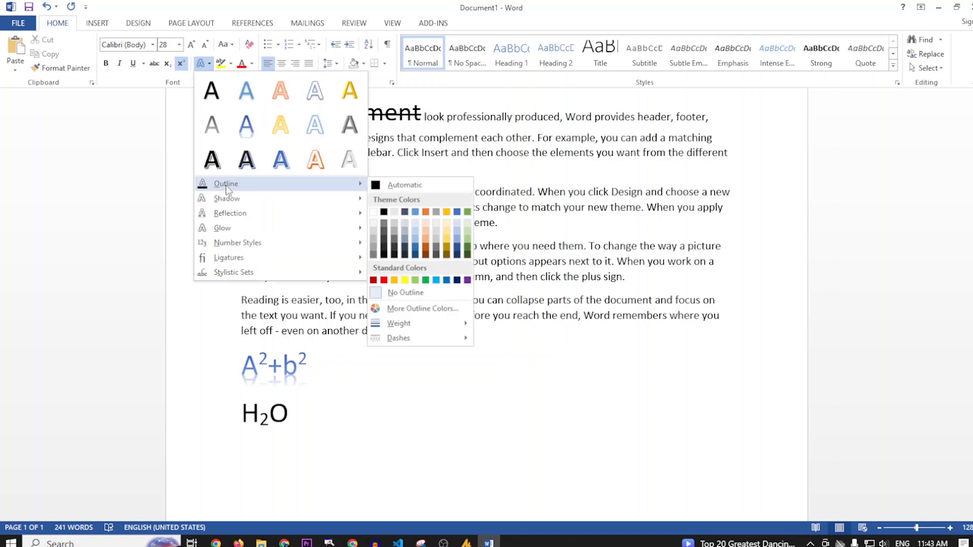
click(426, 249)
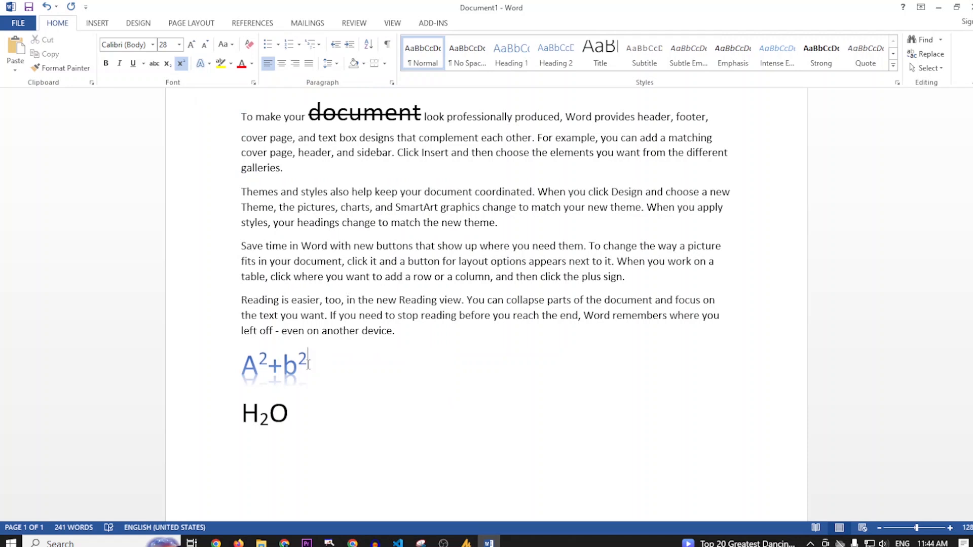
Select the whole A²+b² line and give its text a standard red outline
click(232, 361)
click(209, 64)
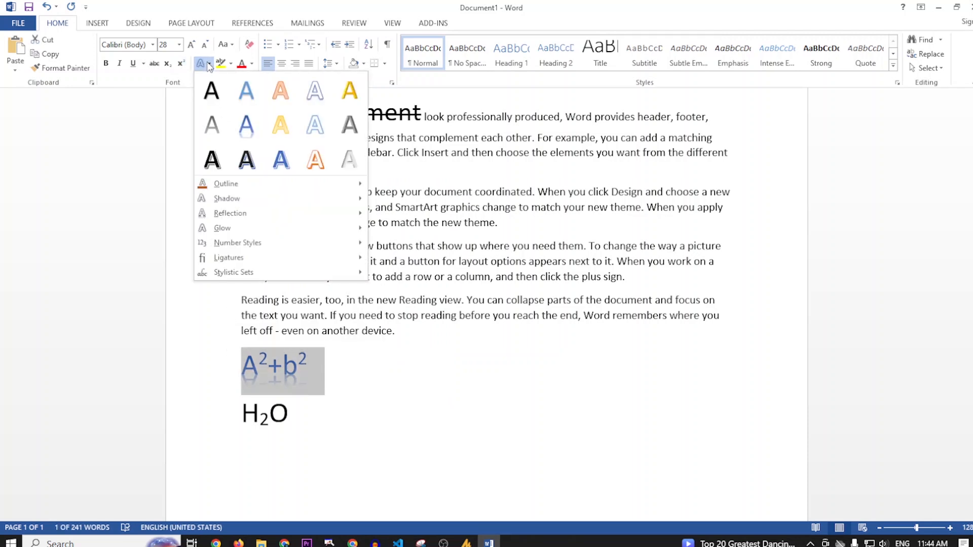
mouse_move(350, 184)
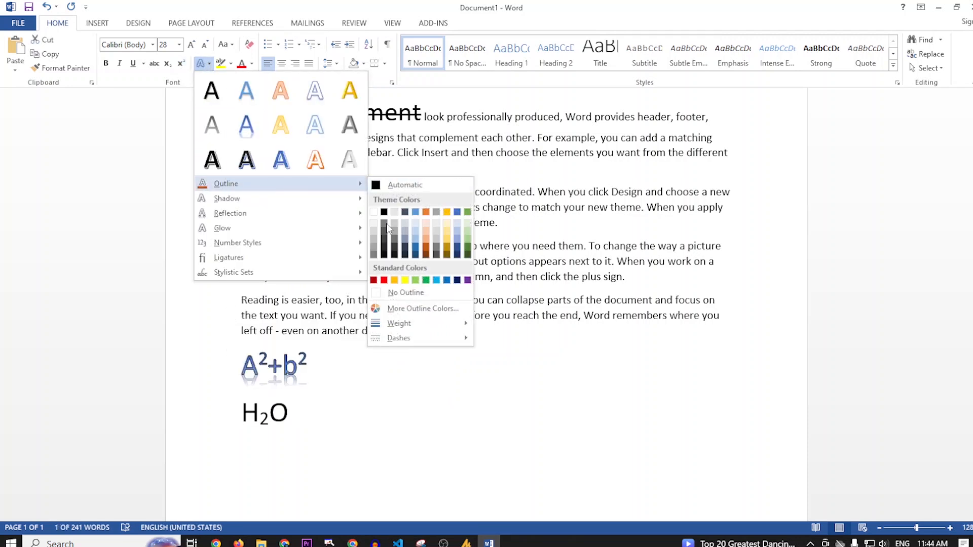
click(387, 280)
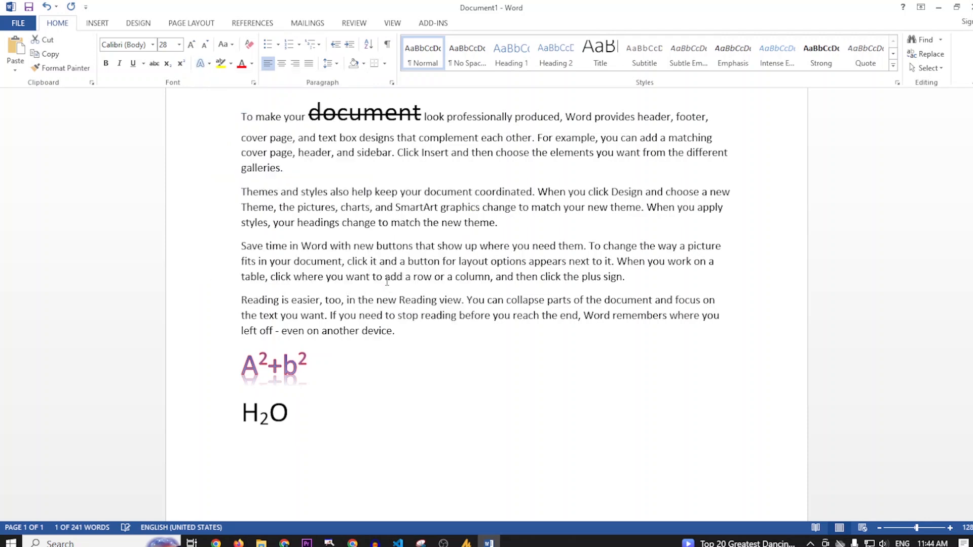
Add an outer shadow and the middle reflection variation of the first row to the A²+b² line
click(209, 64)
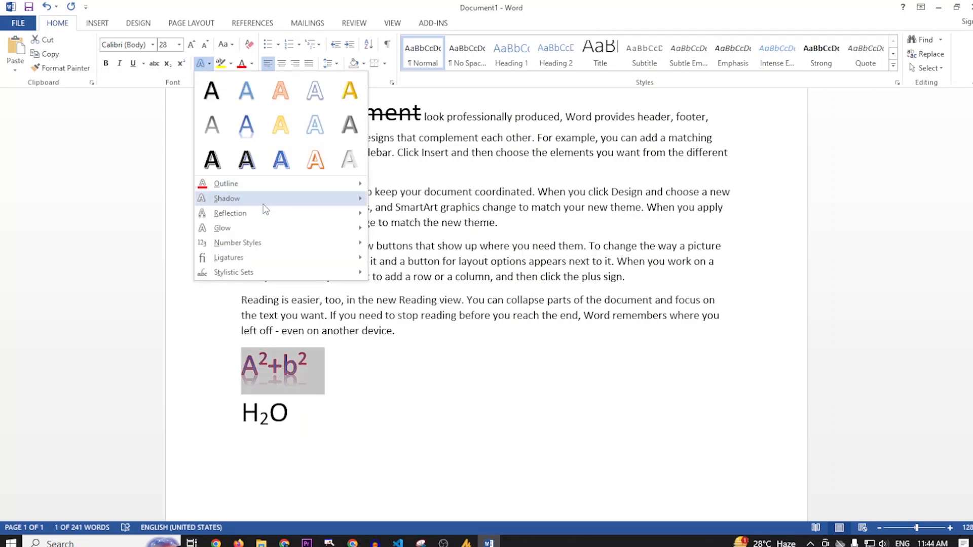
mouse_move(263, 203)
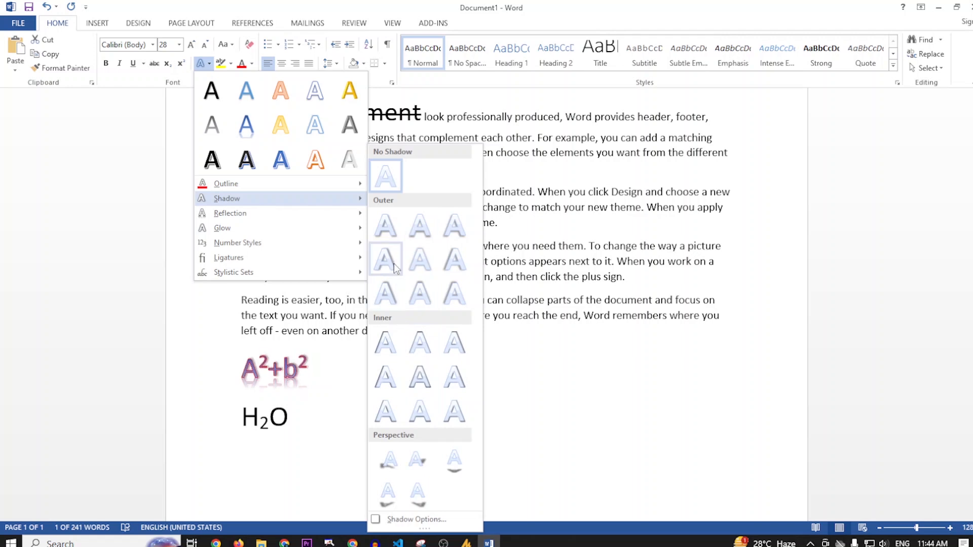
click(461, 264)
click(202, 62)
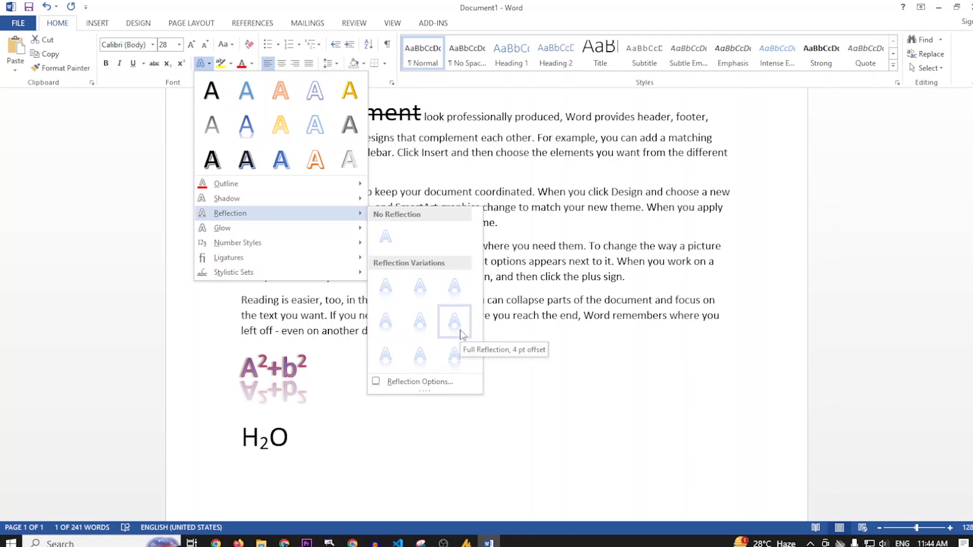
click(422, 289)
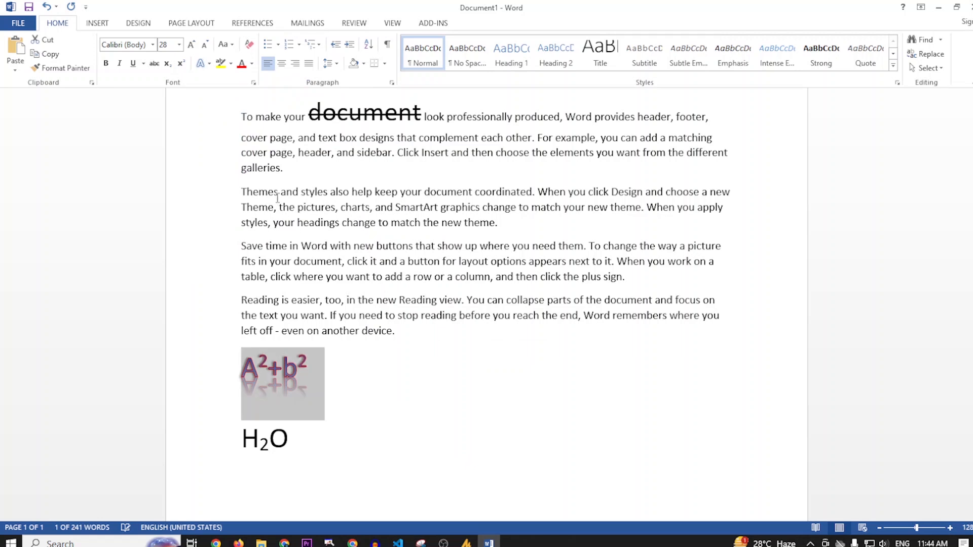
Add a blue 8 pt glow to the A²+b² line
click(209, 64)
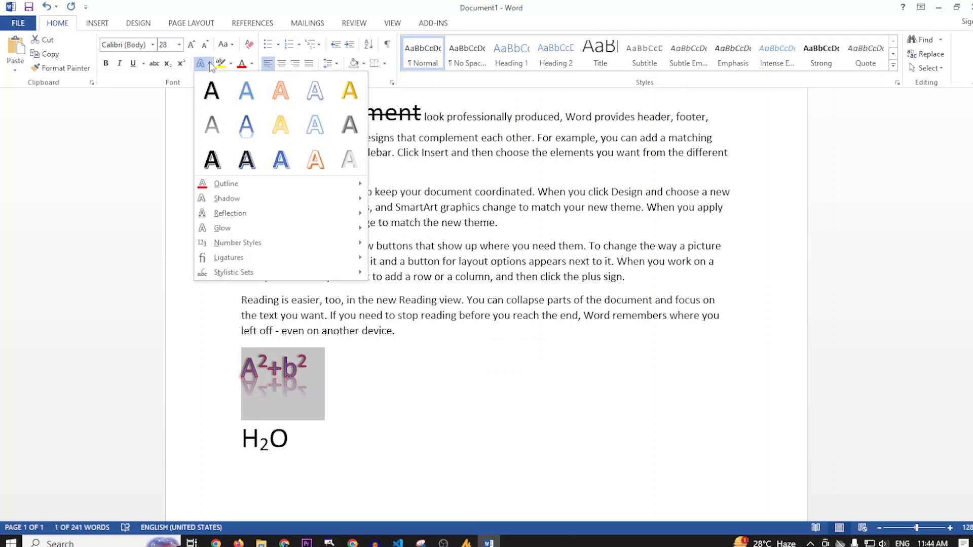
mouse_move(257, 228)
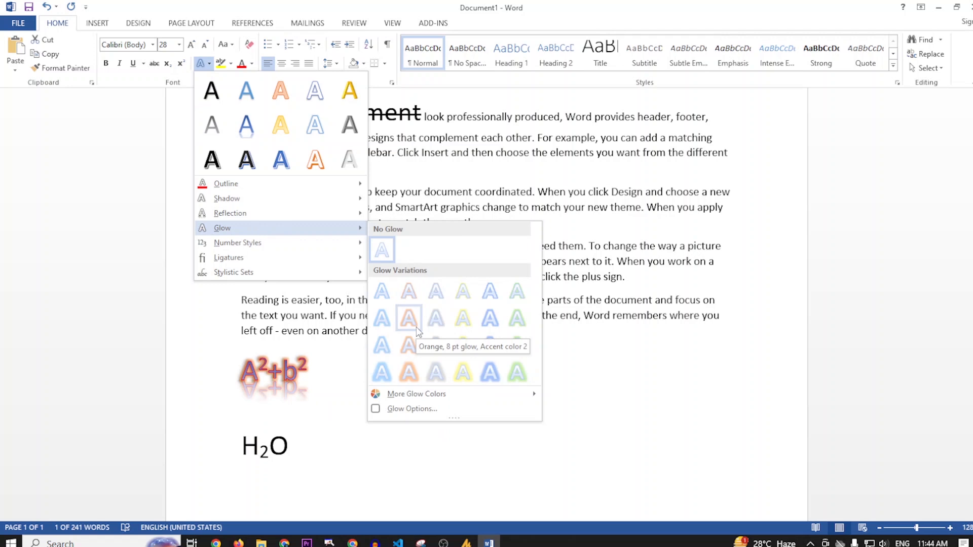
click(500, 328)
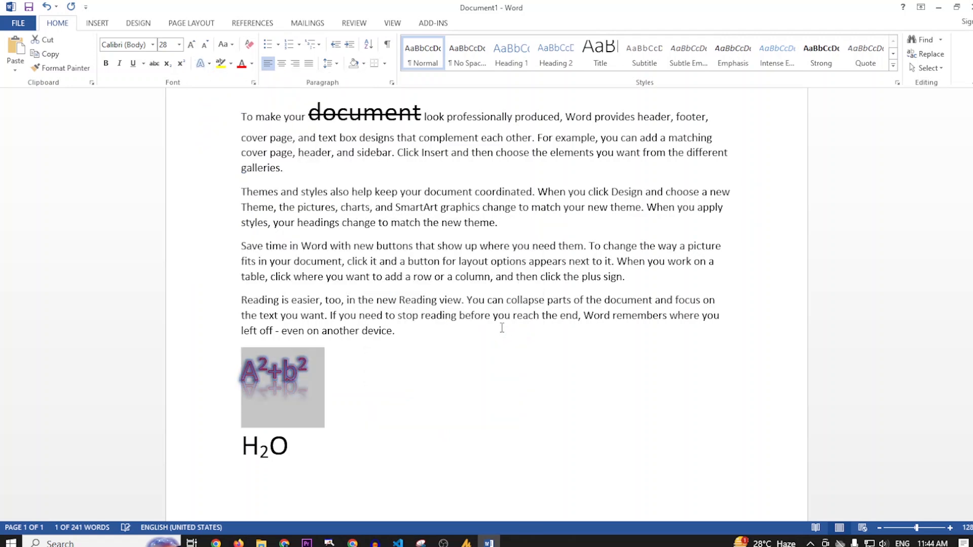
click(200, 64)
mouse_move(261, 246)
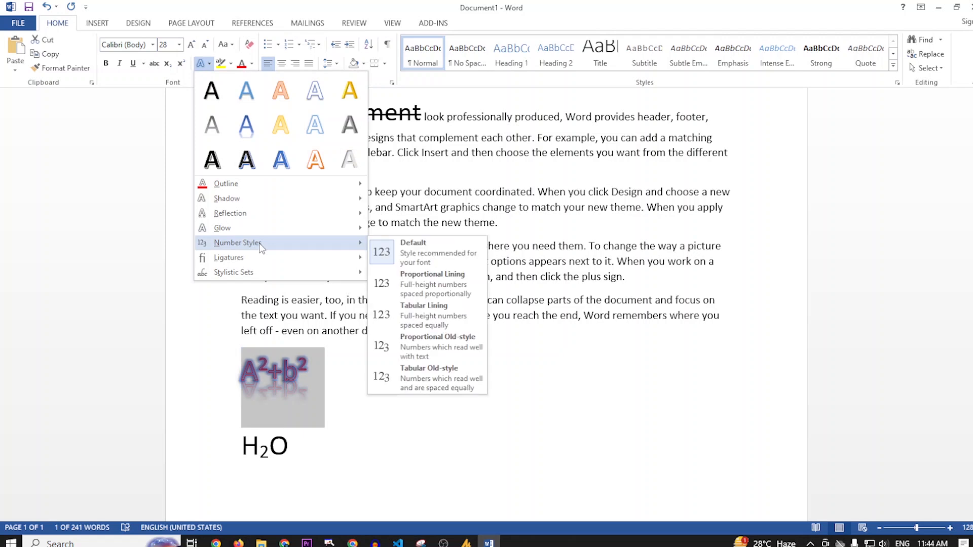
mouse_move(314, 264)
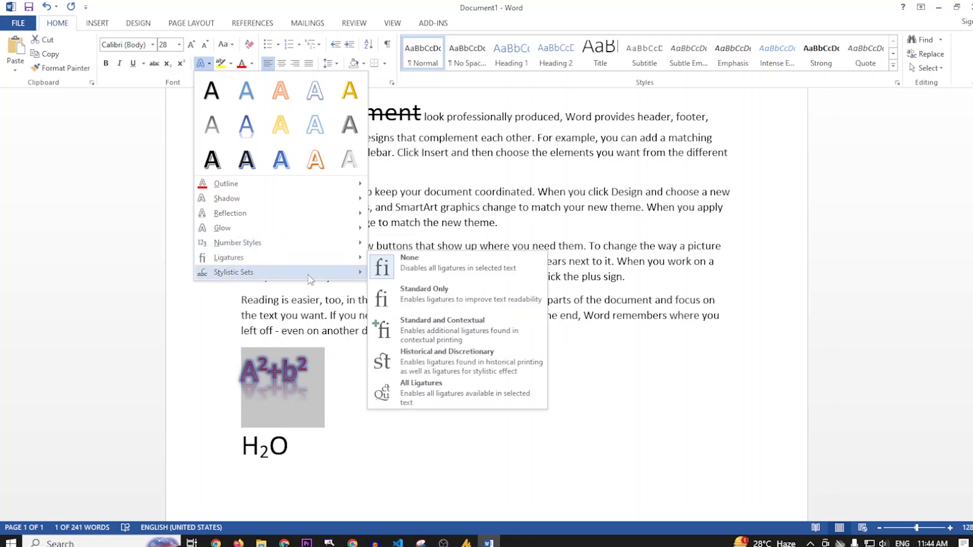
click(319, 366)
click(343, 371)
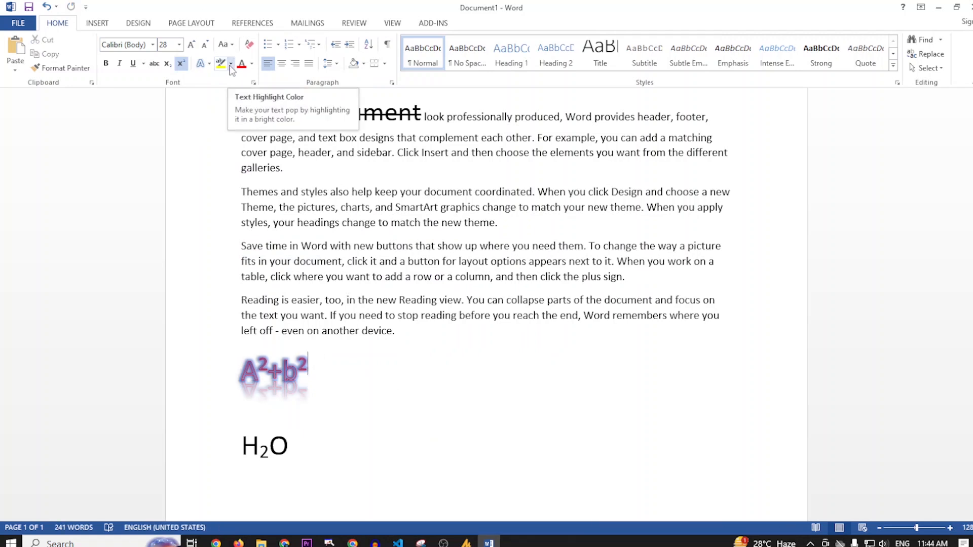
Highlight the last paragraph's text from "the text you want" to its end in yellow and deselect it
click(231, 65)
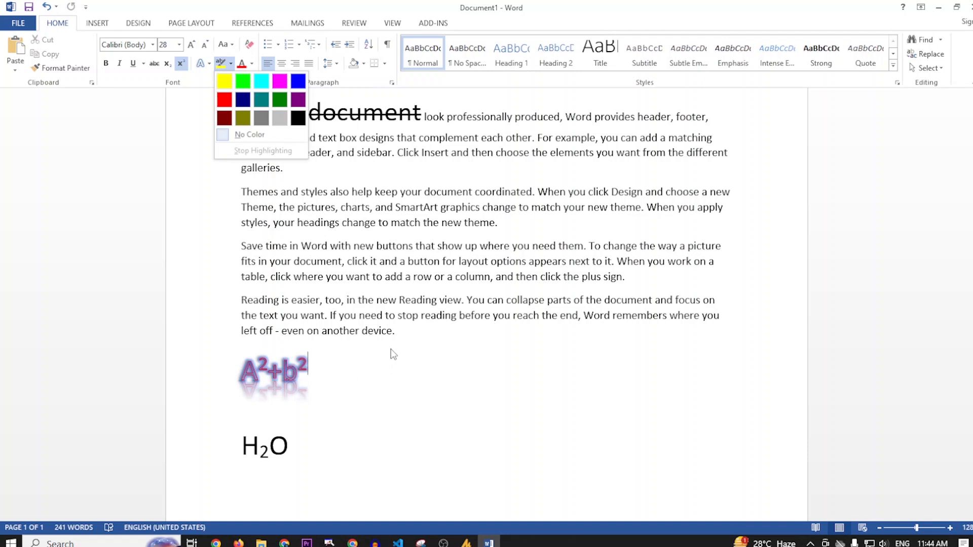
click(417, 332)
drag(417, 333, 241, 315)
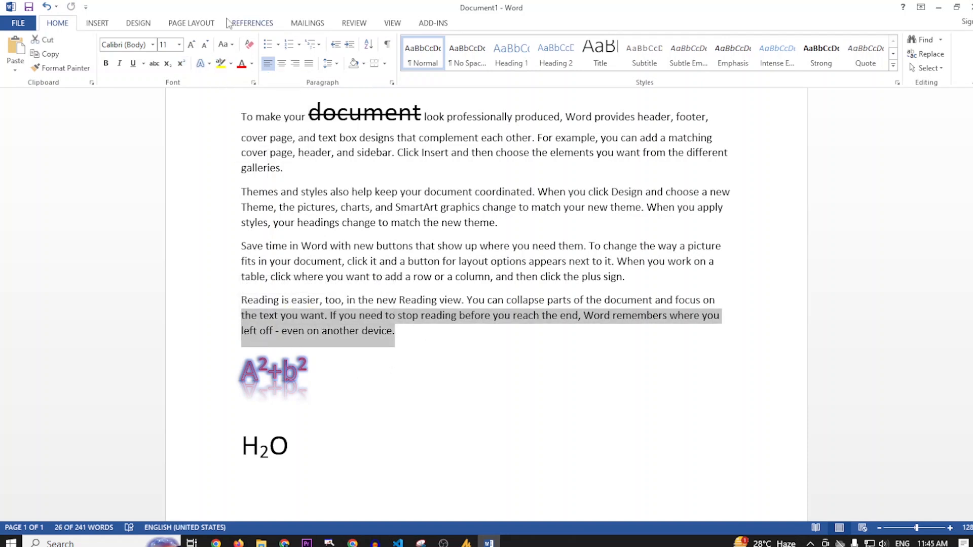
click(230, 69)
click(224, 77)
click(423, 351)
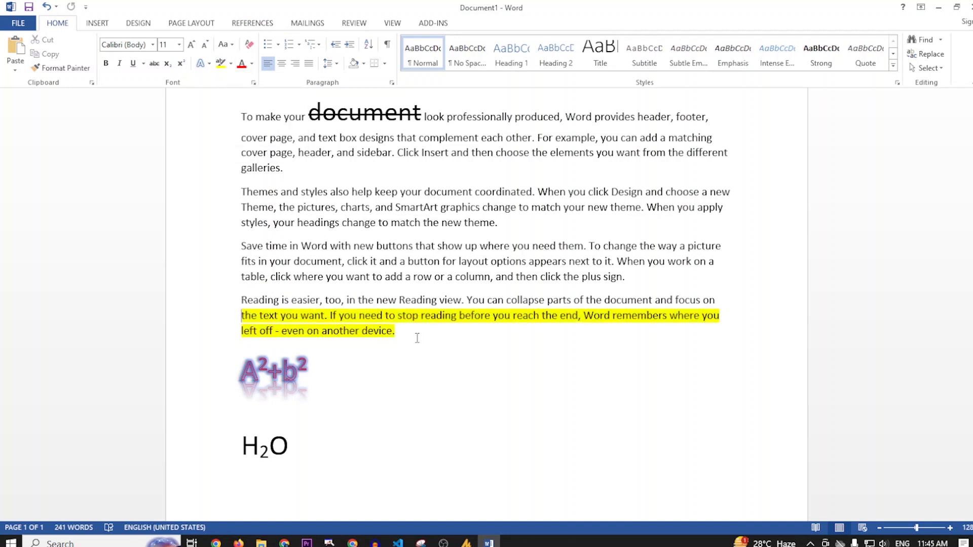
Set the font colour of the yellow-highlighted text to standard red and deselect it
drag(434, 347, 242, 315)
click(252, 64)
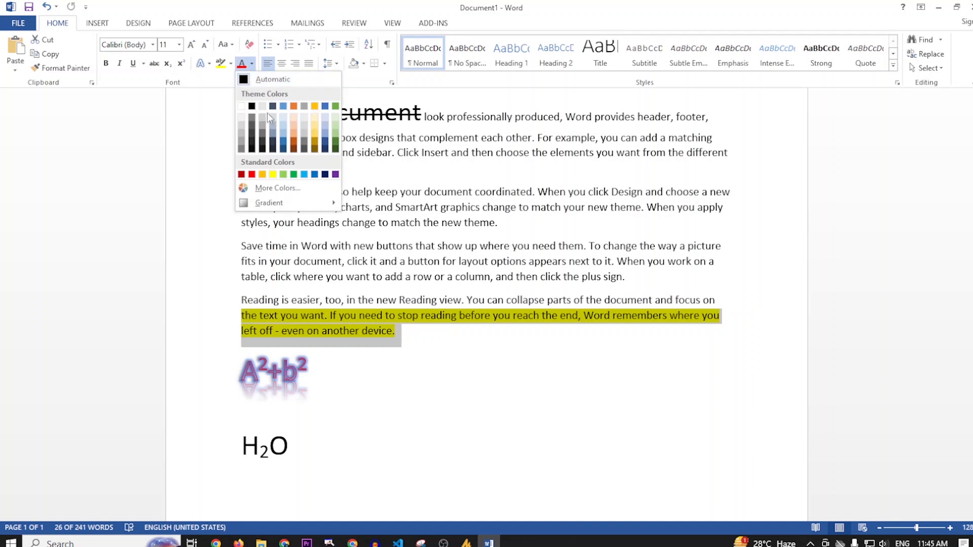
click(252, 174)
click(434, 356)
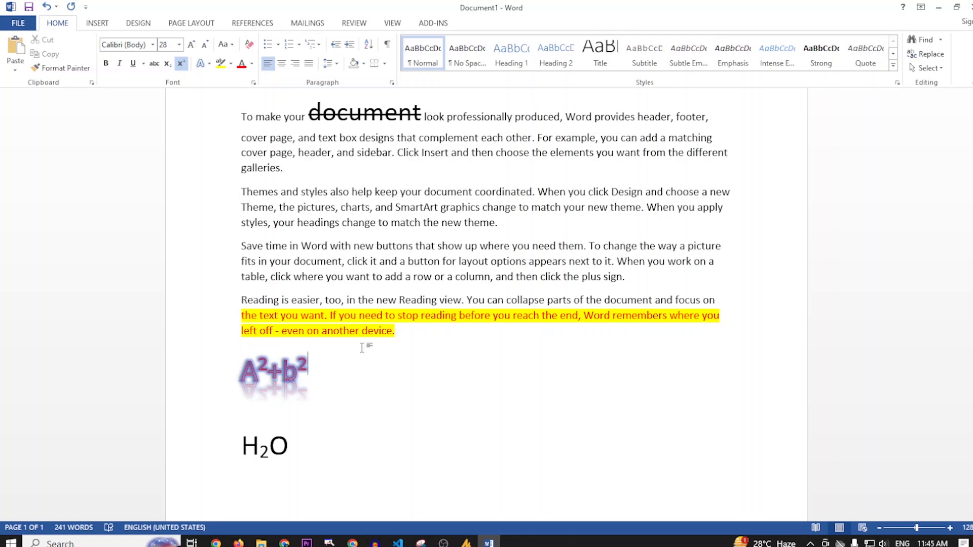
Clear all formatting from the red, yellow-highlighted text in the last paragraph and deselect it
scroll(362, 347, up, 3)
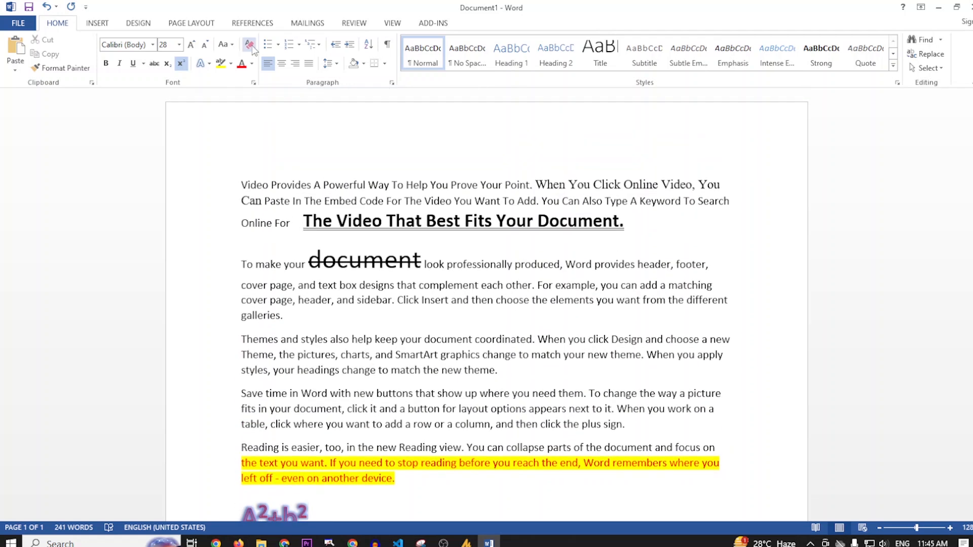
scroll(362, 219, down, 5)
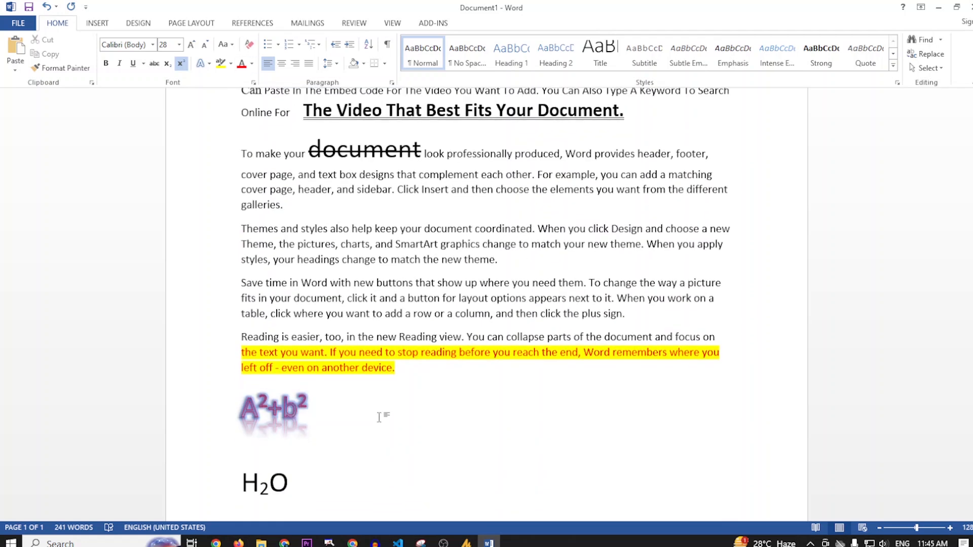
drag(410, 261, 250, 243)
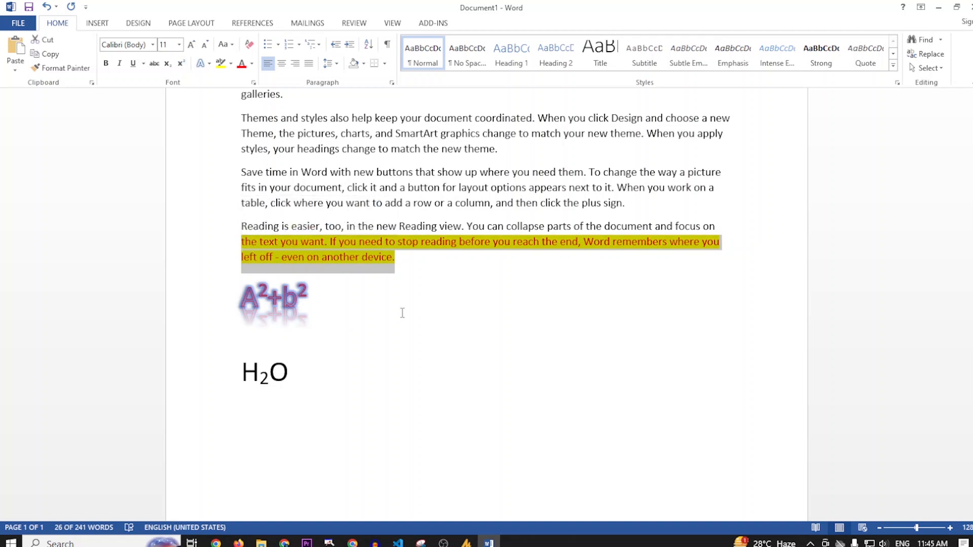
click(409, 261)
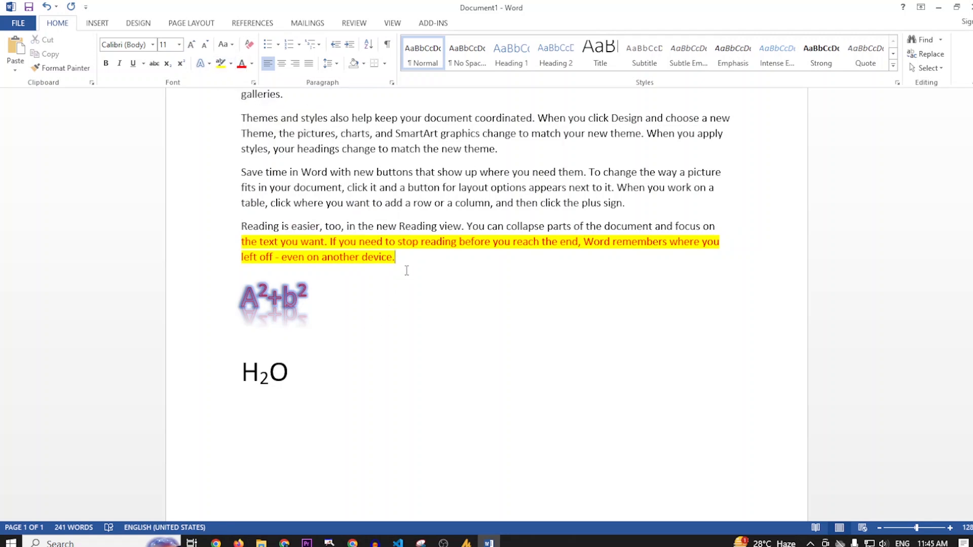
drag(414, 261, 242, 242)
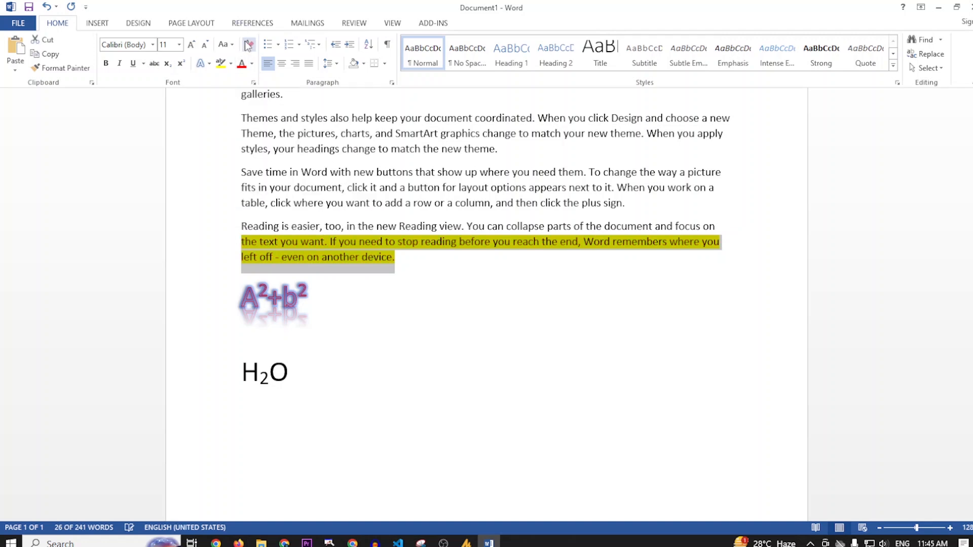
click(442, 301)
Remove the highlight colour from the whole "Reading is easier" paragraph and deselect it
drag(401, 266, 248, 219)
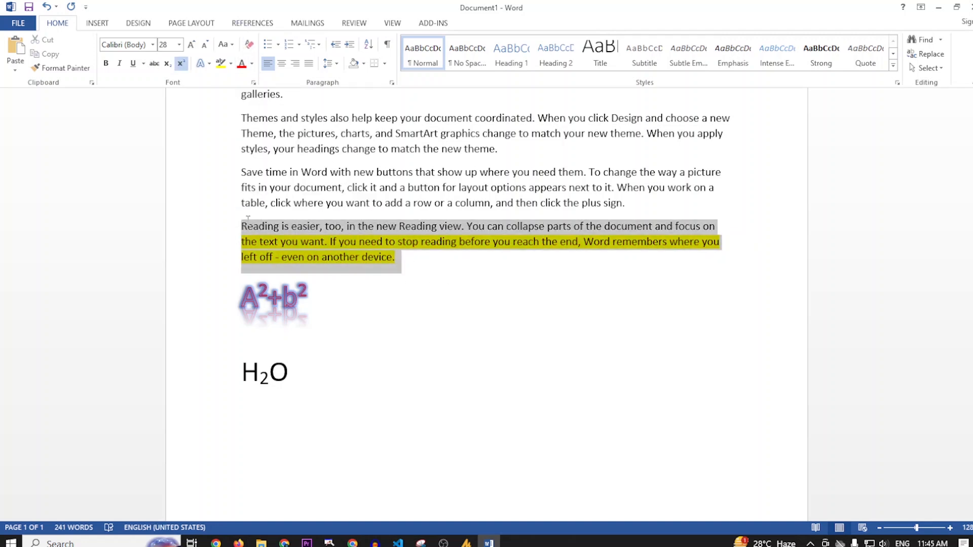
click(231, 63)
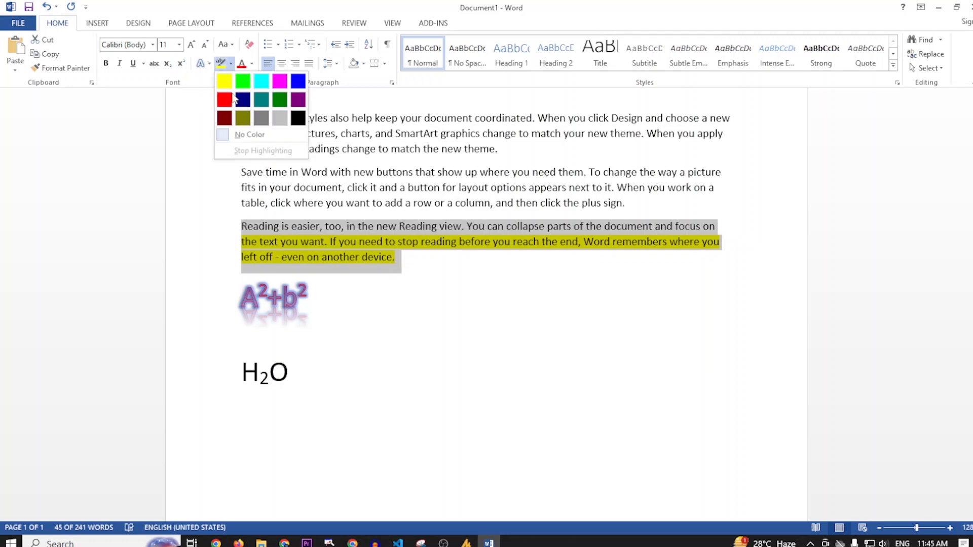
click(249, 134)
click(442, 297)
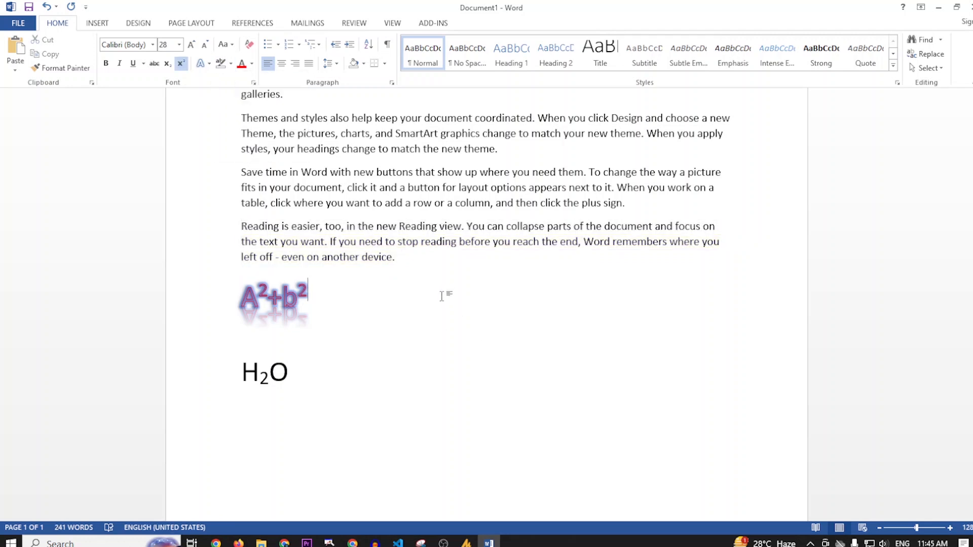
Clear all formatting from the A²+b² line and the H₂O line
click(208, 305)
click(249, 44)
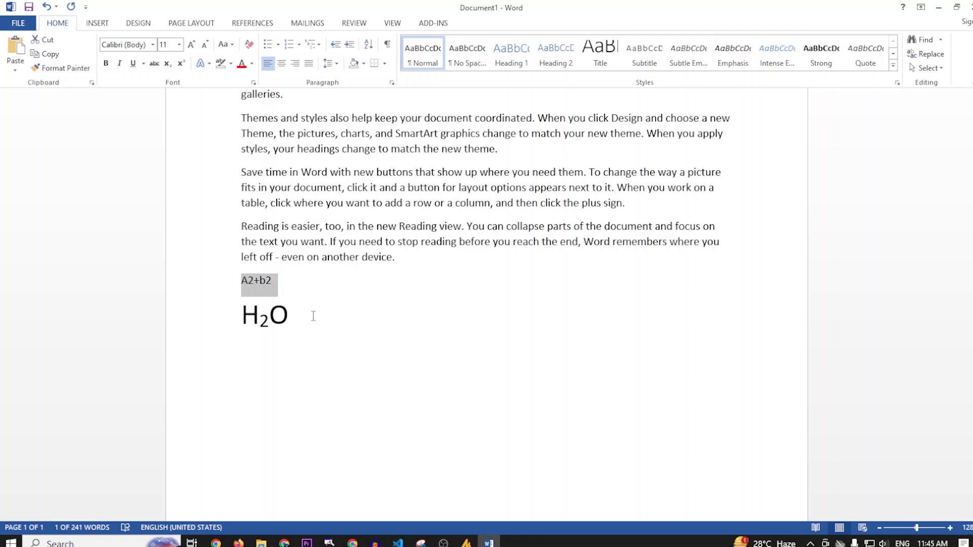
click(228, 318)
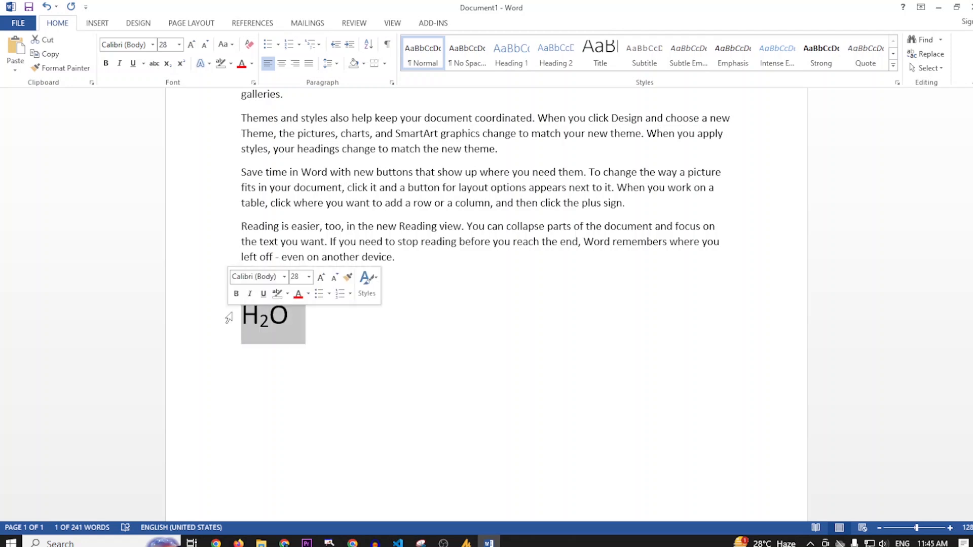
click(251, 45)
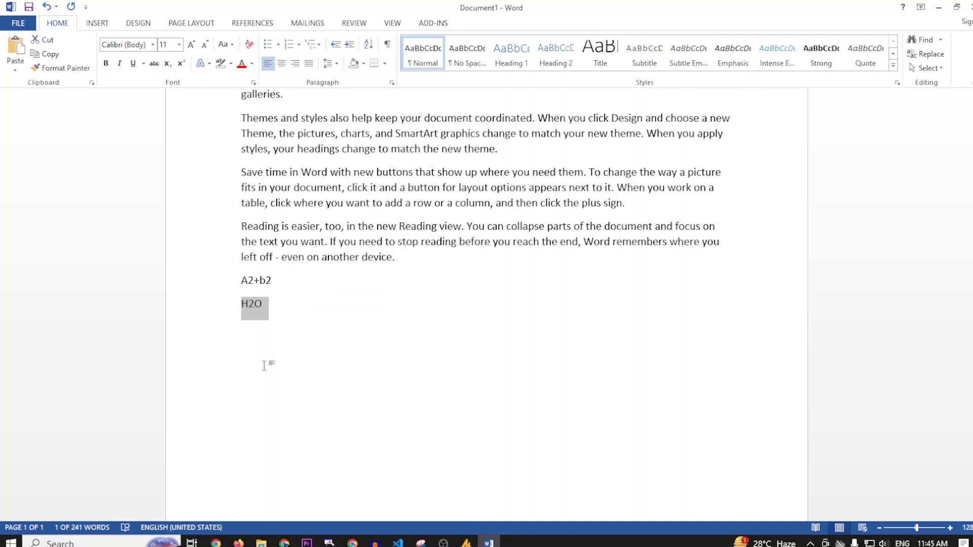
scroll(264, 365, up, 3)
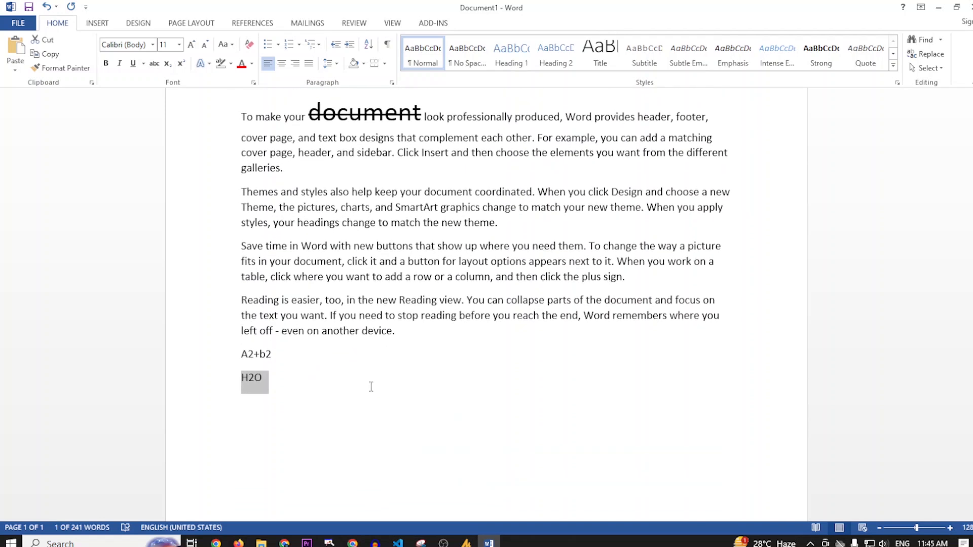